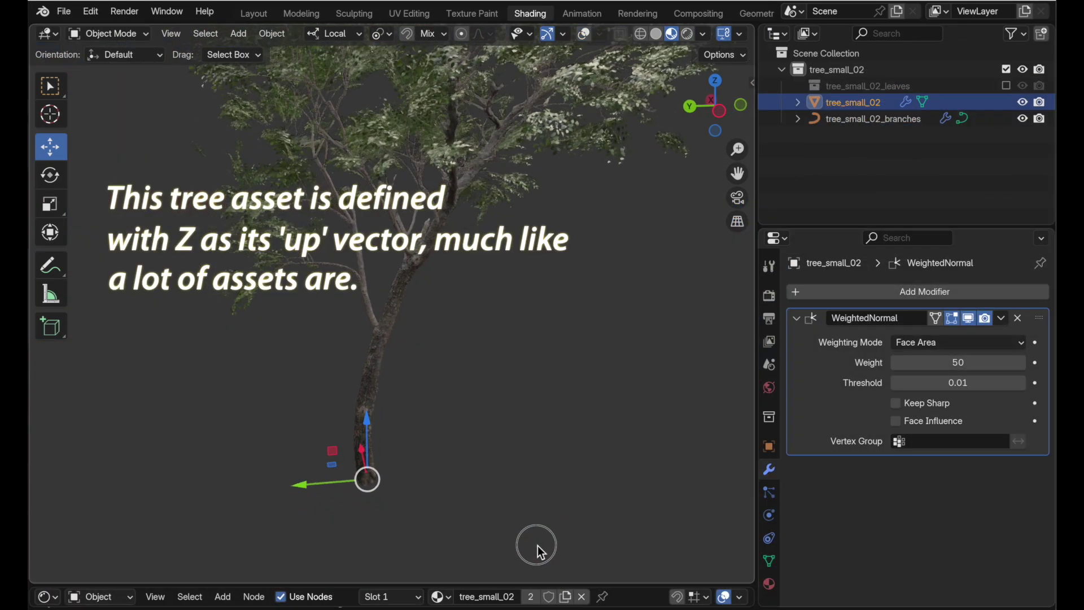
Step: Select the red widget among the scattered widgets and orbit to view them from above and lower
{"action": "scroll", "coordinate": [429, 358], "scroll_direction": "up", "scroll_amount": 6}
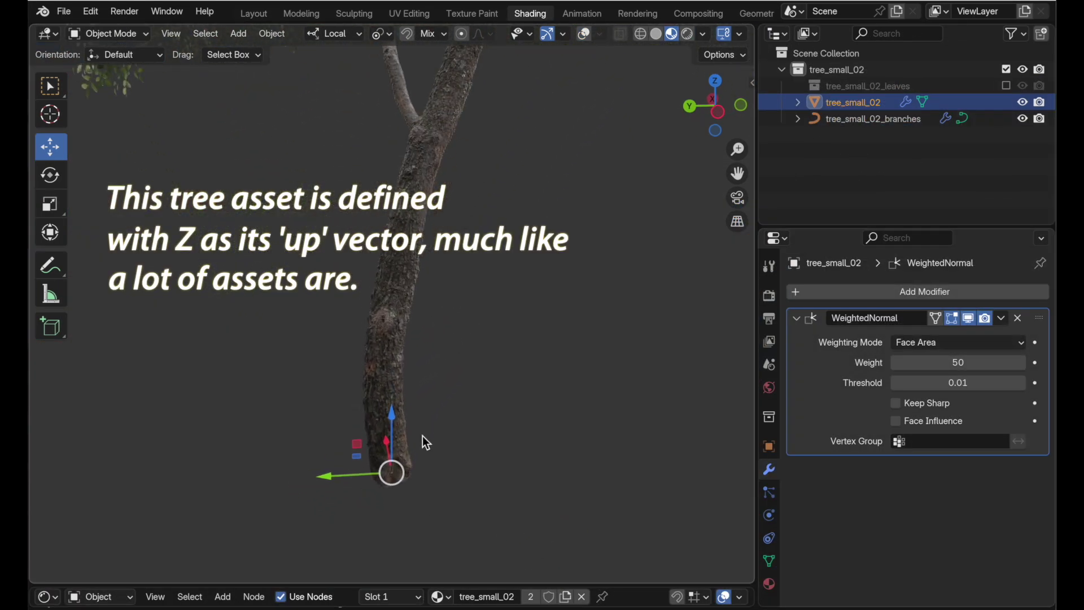
{"action": "middle_click_drag", "start_coordinate": [431, 432], "coordinate": [450, 434]}
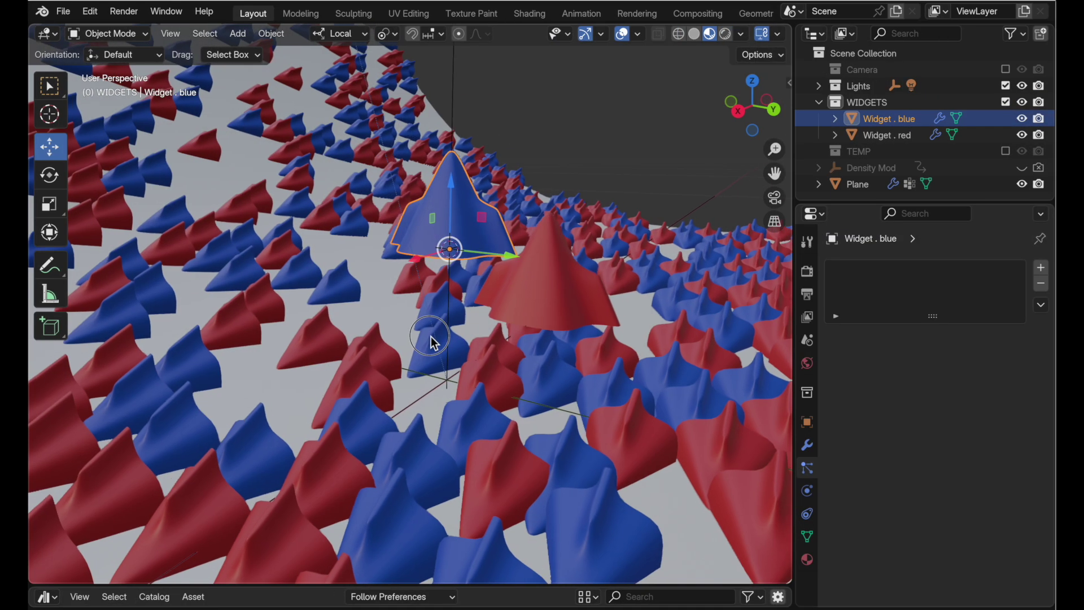
{"action": "left_click", "coordinate": [556, 287]}
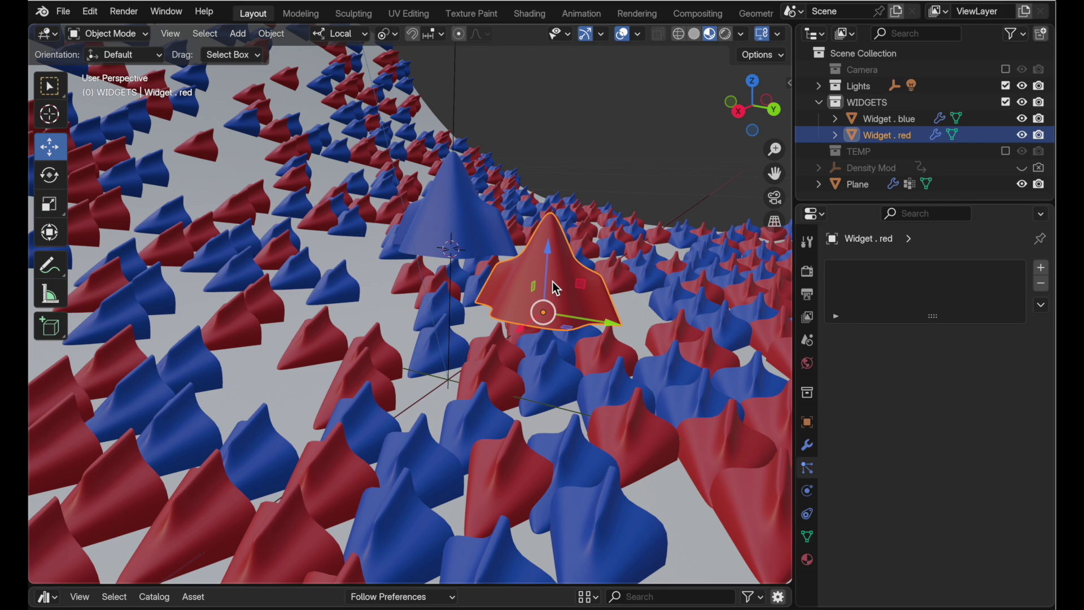
{"action": "middle_click_drag", "start_coordinate": [551, 286], "coordinate": [460, 297]}
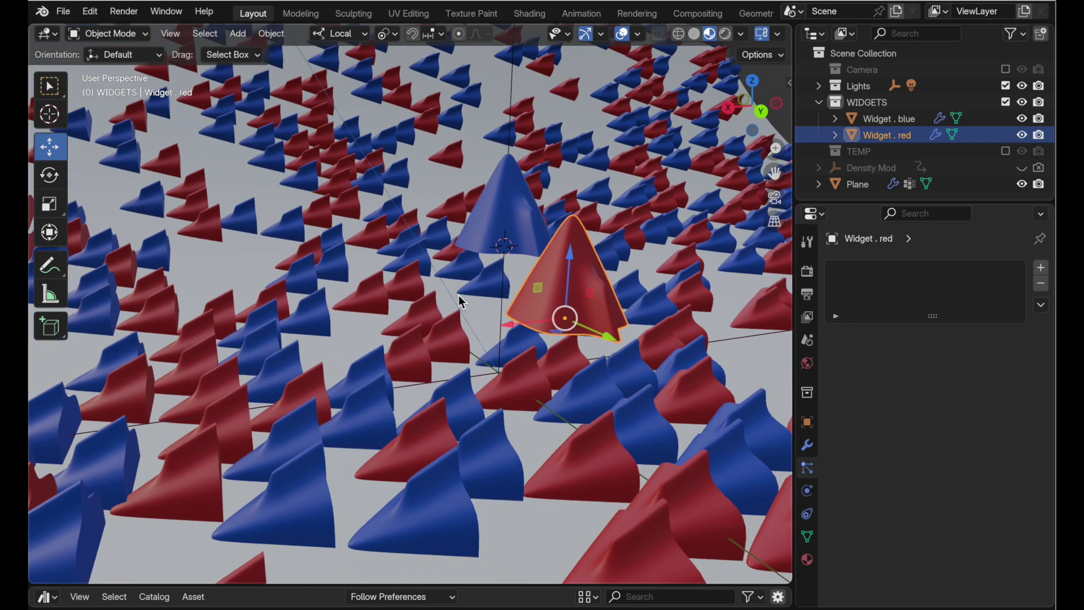
{"action": "middle_click_drag", "start_coordinate": [435, 339], "coordinate": [611, 231]}
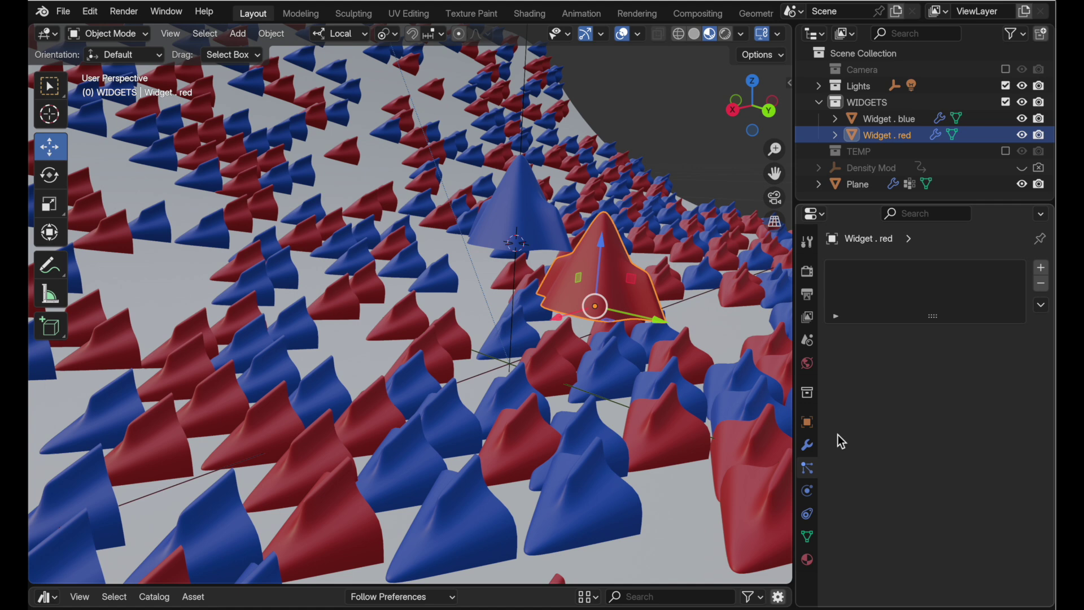
Step: Set Widget.red's Tracking Axis to +Z in Object Properties > Relations
{"action": "left_click", "coordinate": [807, 423]}
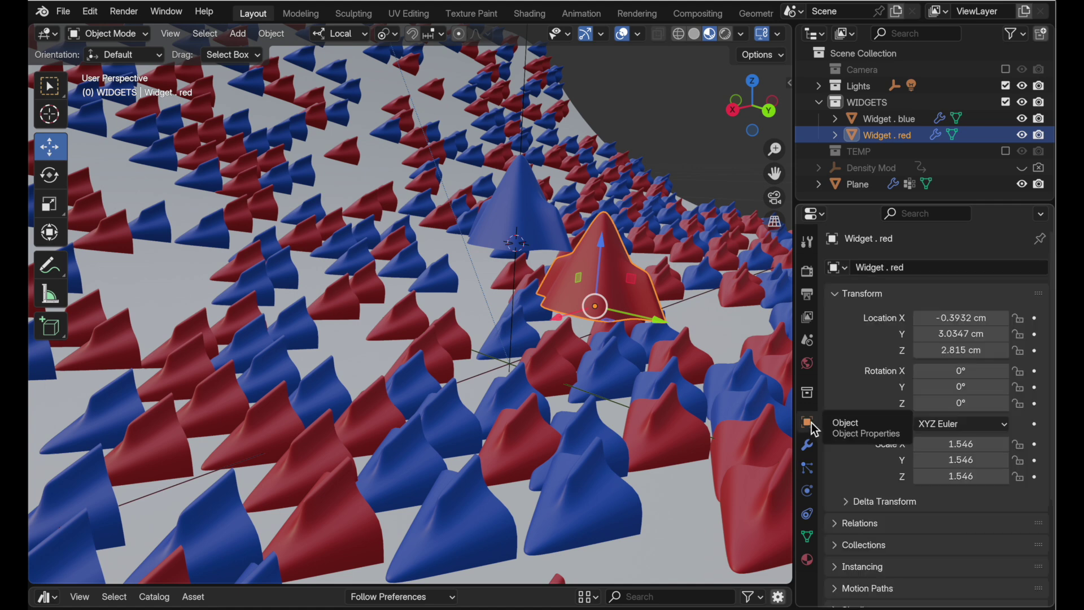
{"action": "scroll", "coordinate": [867, 471], "scroll_direction": "down", "scroll_amount": 5}
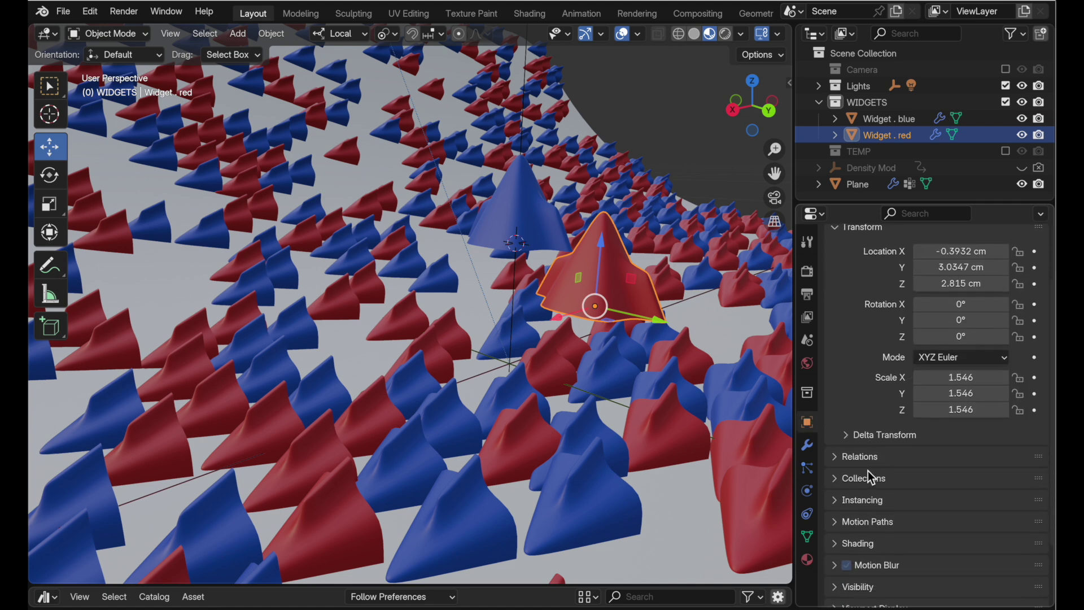
{"action": "left_click", "coordinate": [835, 420]}
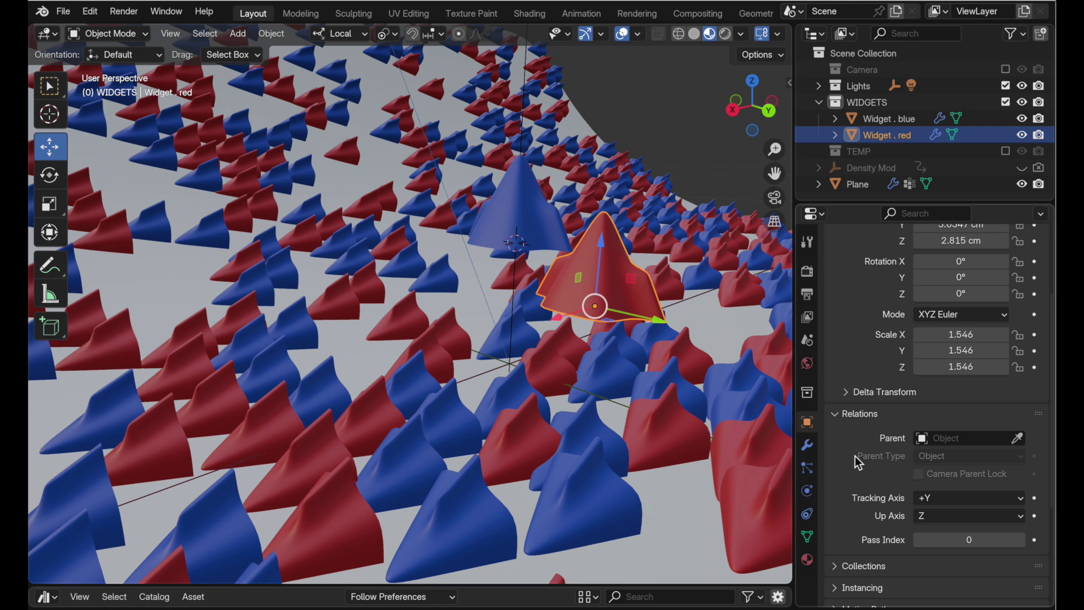
{"action": "scroll", "coordinate": [855, 456], "scroll_direction": "down", "scroll_amount": 4}
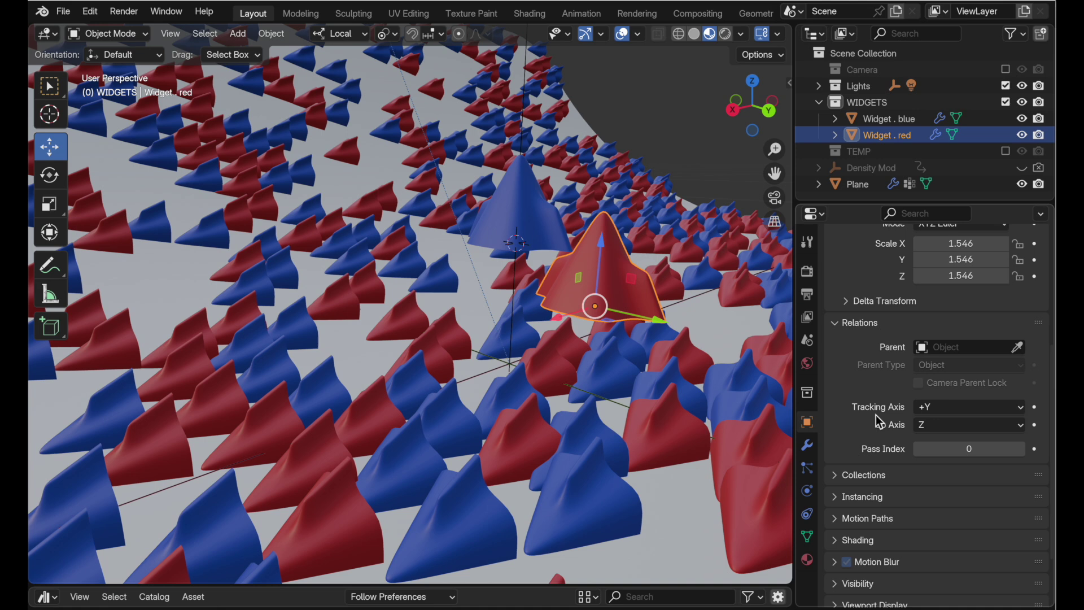
{"action": "left_click", "coordinate": [922, 408]}
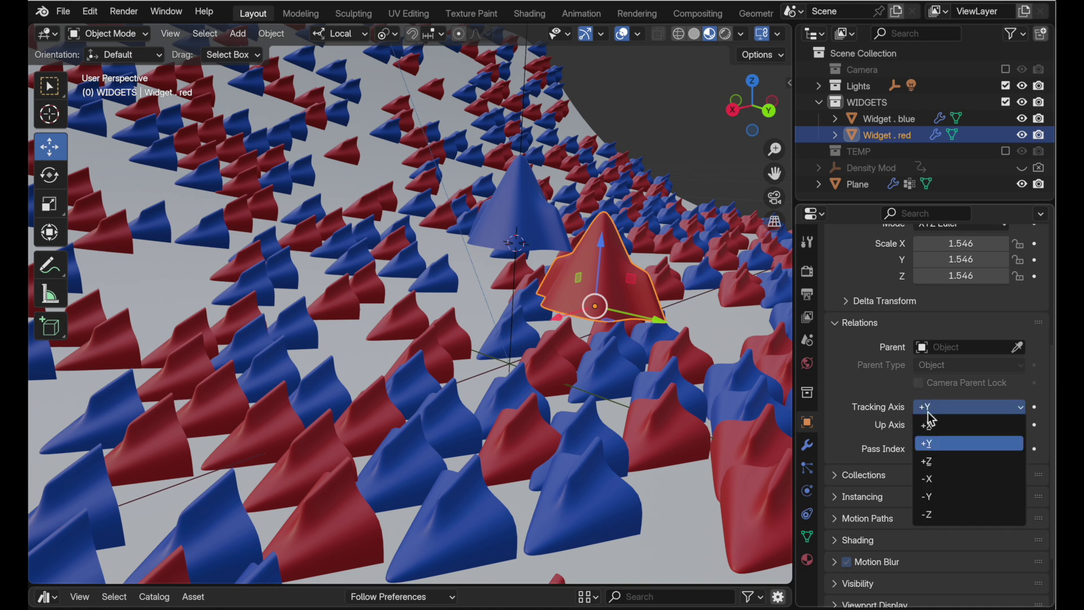
{"action": "left_click", "coordinate": [929, 462]}
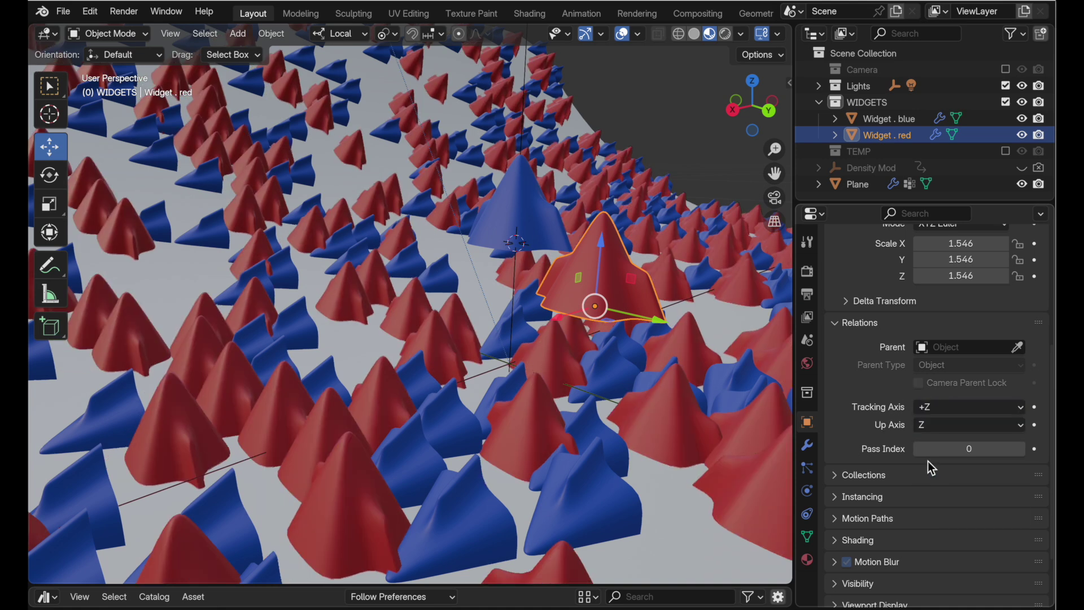
Step: Select Widget.blue and set its Tracking Axis to +Z as well
{"action": "left_click", "coordinate": [532, 230]}
{"action": "left_click", "coordinate": [928, 408]}
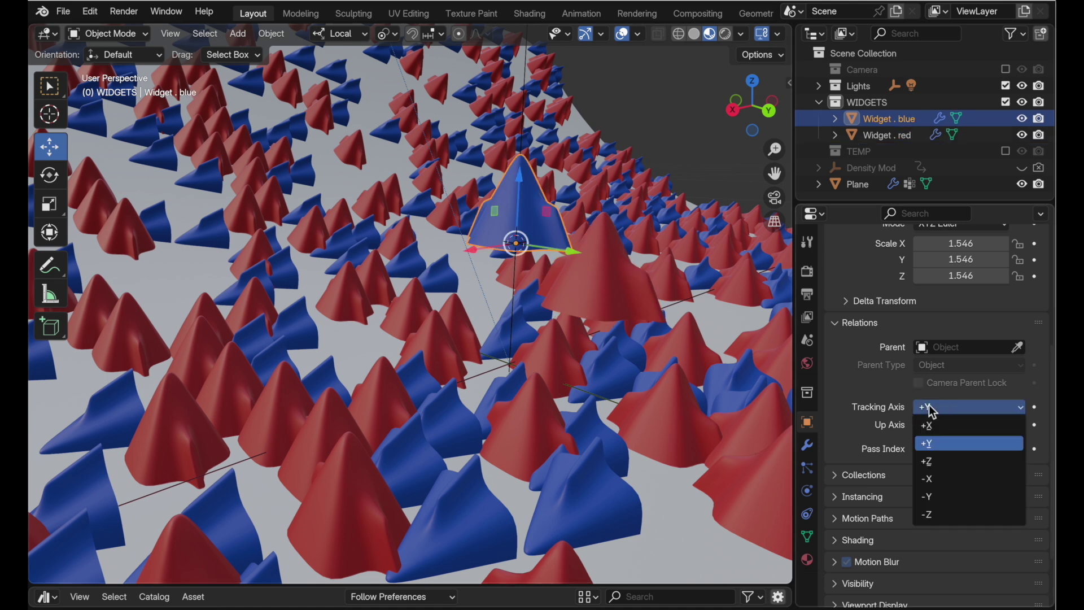
{"action": "left_click", "coordinate": [943, 461]}
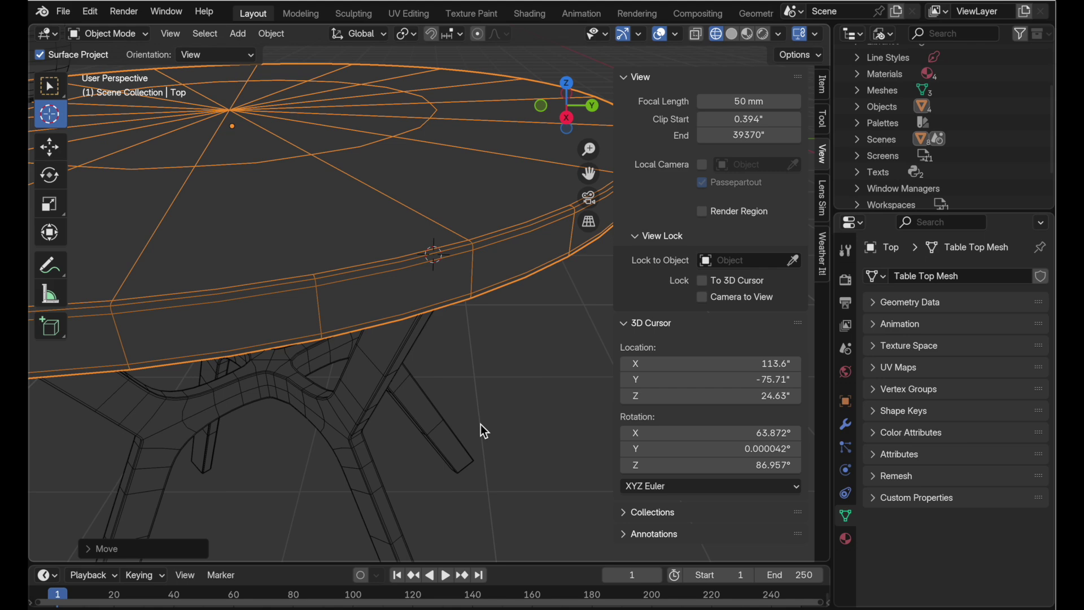
Step: Enable Lock To 3D Cursor in the View panel and orbit around the table
{"action": "middle_click_drag", "start_coordinate": [481, 417], "coordinate": [473, 380]}
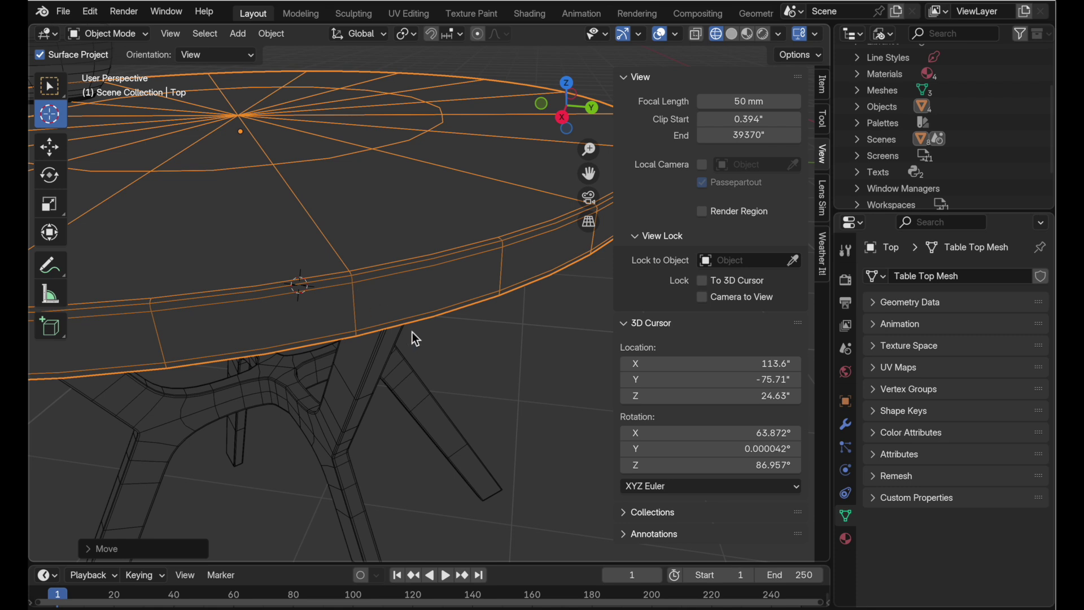
{"action": "middle_click_drag", "start_coordinate": [407, 305], "coordinate": [371, 313]}
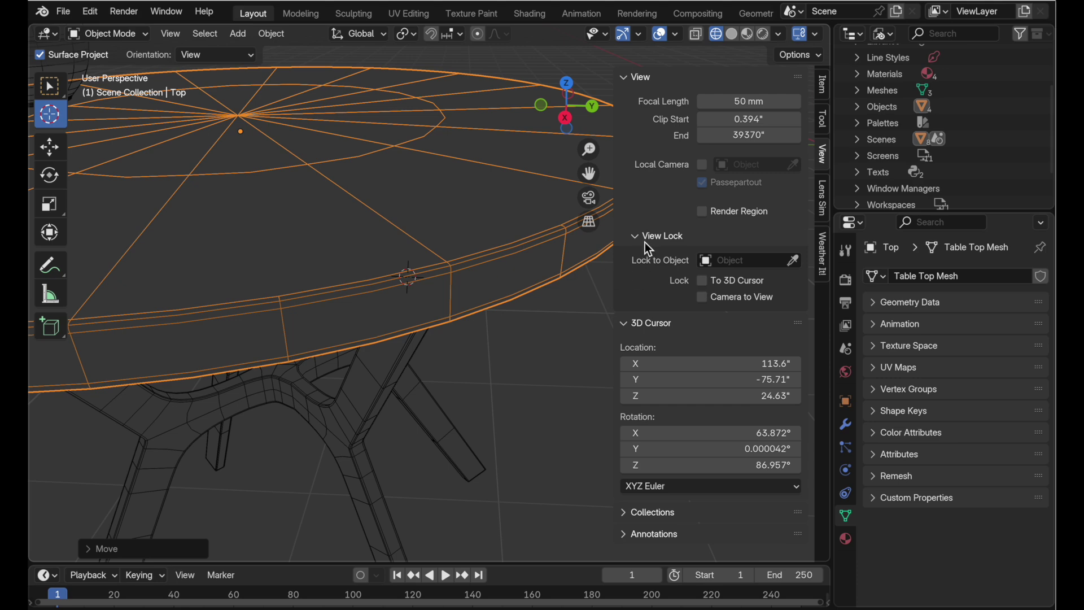
{"action": "left_click", "coordinate": [702, 281]}
{"action": "middle_click_drag", "start_coordinate": [402, 333], "coordinate": [406, 285]}
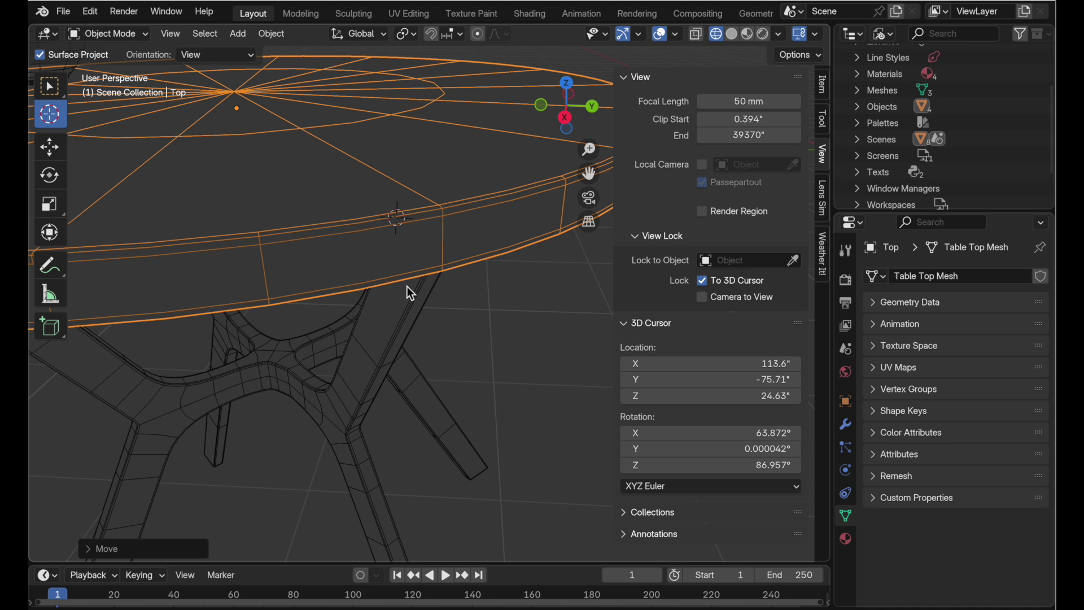
Step: Place the 3D cursor on a table leg, then on the tabletop edge at 113.3, -75.3, 24.62
{"action": "left_click", "coordinate": [375, 347]}
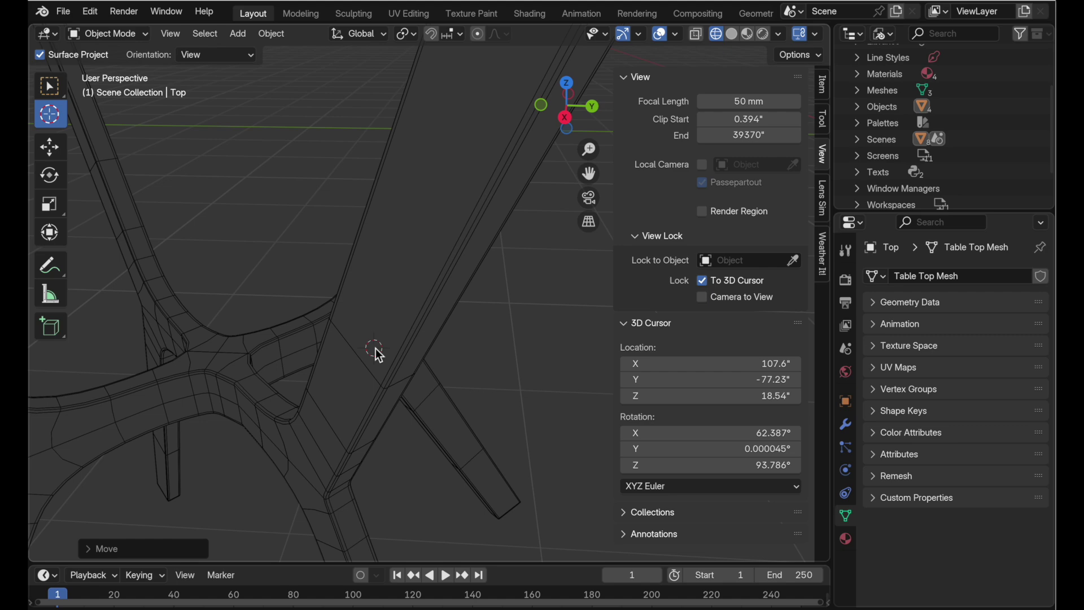
{"action": "middle_click_drag", "start_coordinate": [378, 394], "coordinate": [328, 438]}
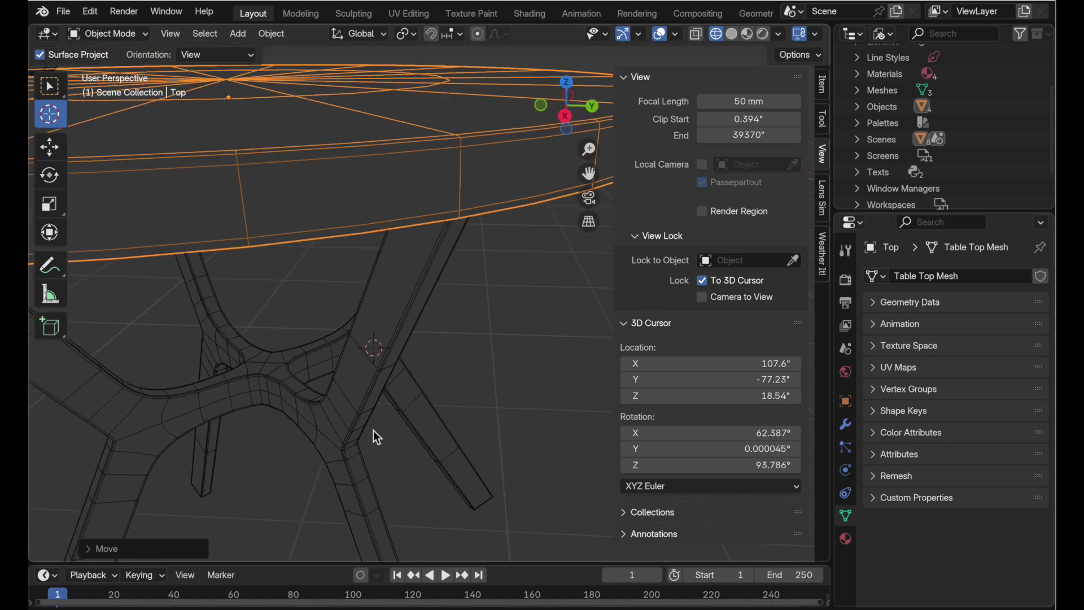
{"action": "left_click", "coordinate": [449, 147]}
{"action": "middle_click_drag", "start_coordinate": [449, 147], "coordinate": [437, 290]}
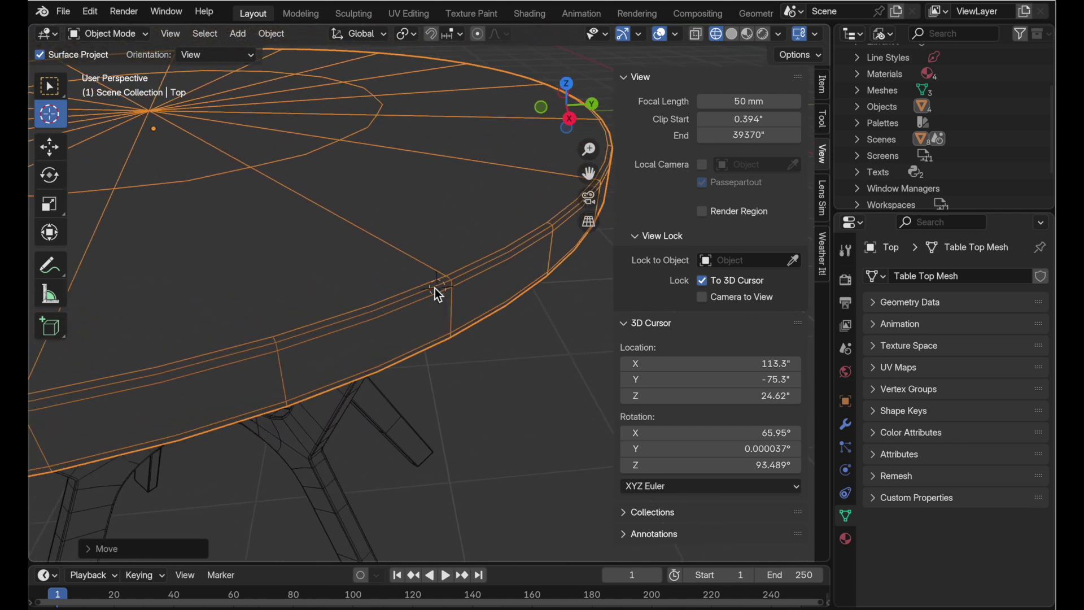
Step: Turn off Lock To 3D Cursor, pan to show more of the legs, and open the Edit menu
{"action": "left_click", "coordinate": [727, 287]}
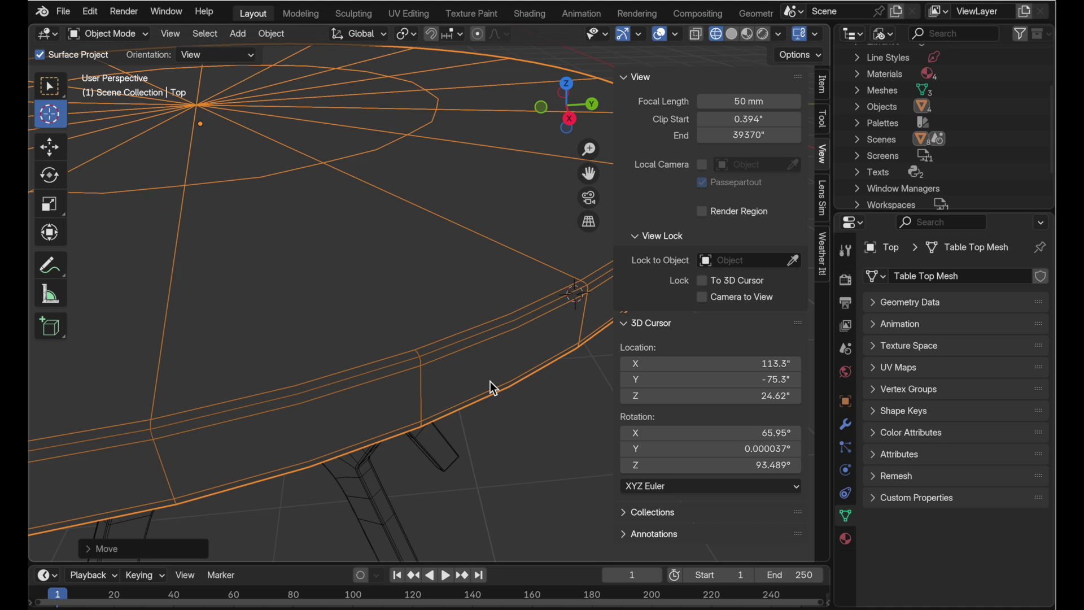
{"action": "middle_click_drag", "start_coordinate": [490, 381], "coordinate": [455, 345], "text": "shift"}
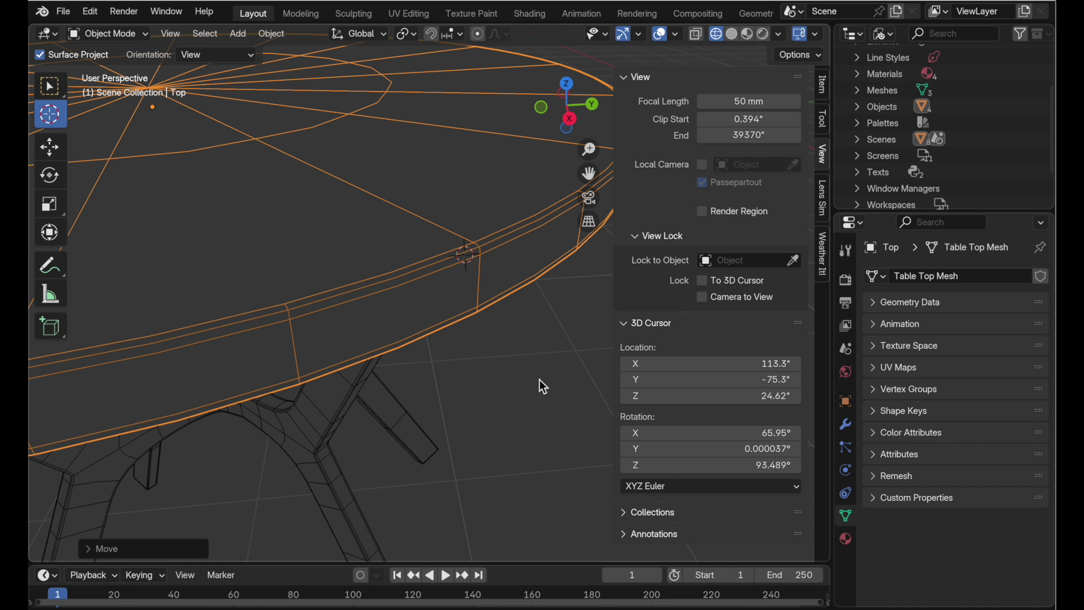
{"action": "left_click", "coordinate": [91, 11]}
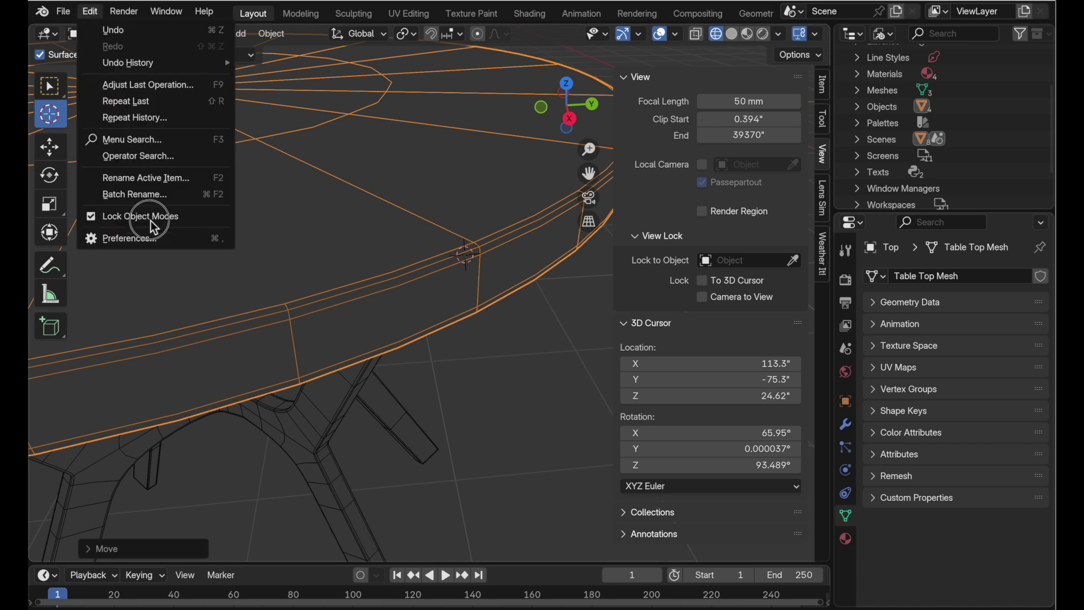
Step: In Navigation preferences, turn off Orbit Around Selection, enable Auto Depth, and close Preferences
{"action": "left_click", "coordinate": [150, 239]}
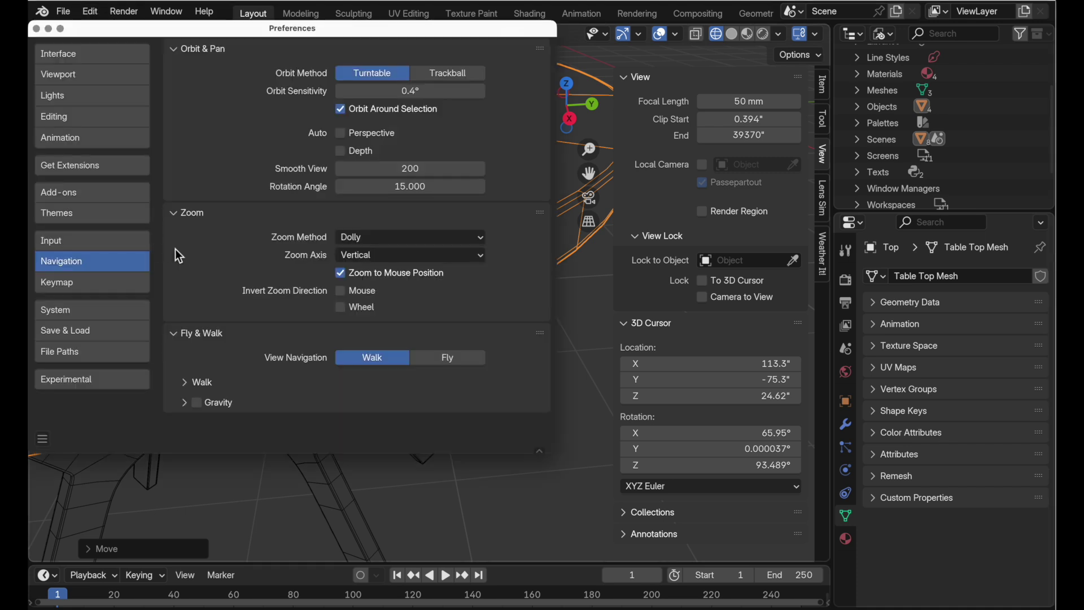
{"action": "left_click", "coordinate": [340, 111]}
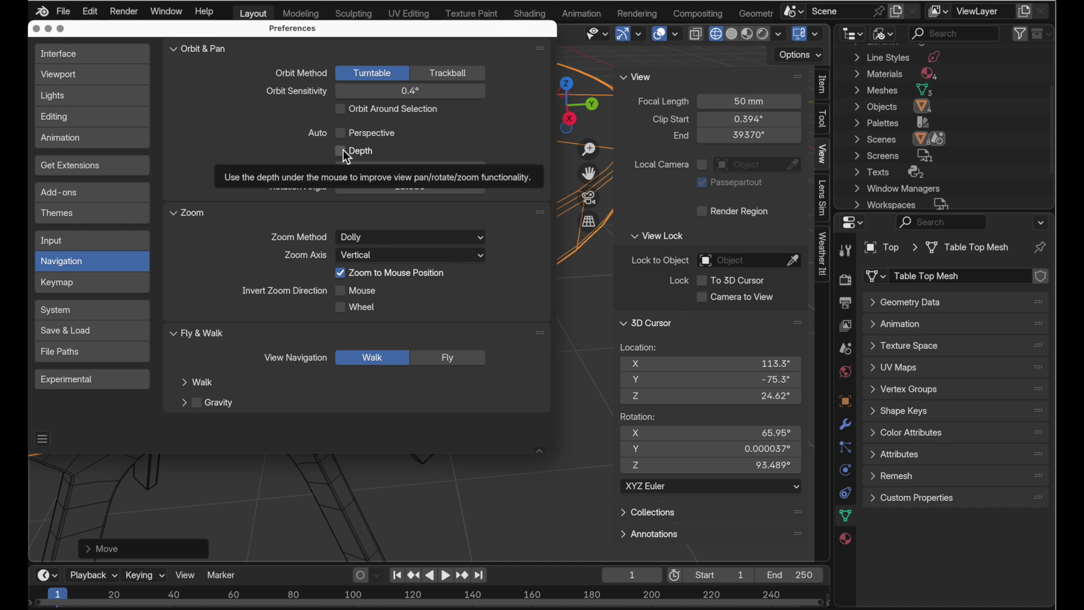
{"action": "left_click", "coordinate": [341, 152]}
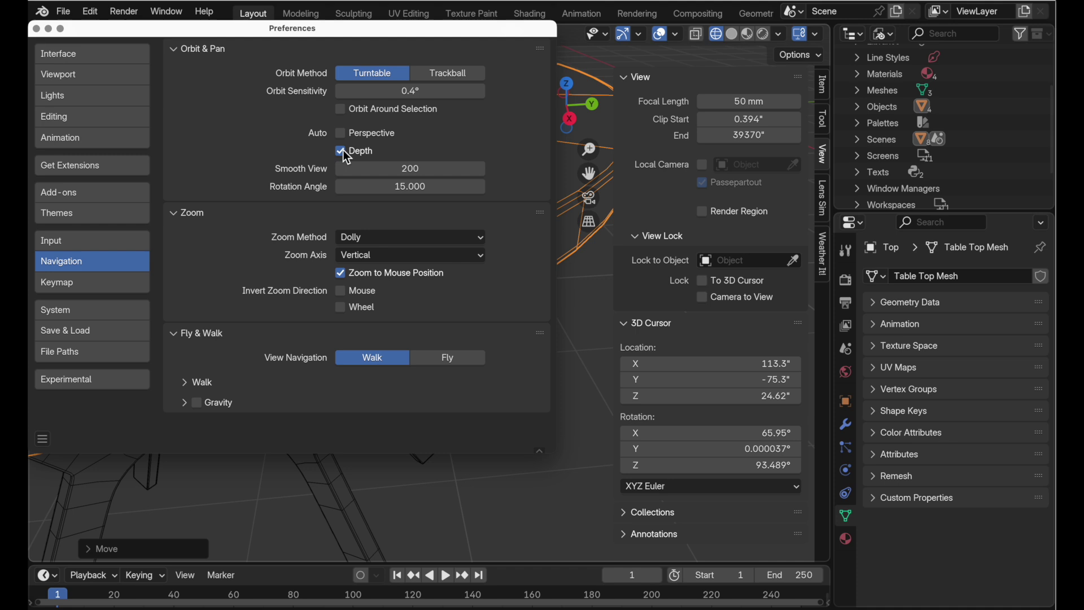
{"action": "left_click", "coordinate": [38, 32]}
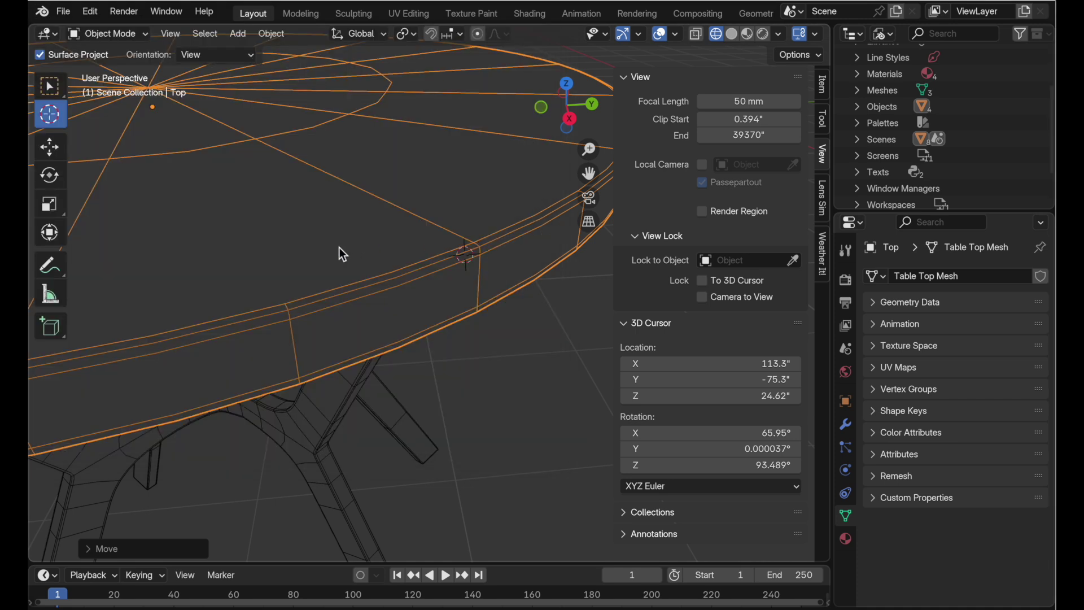
Step: Zoom and pan across the table top to inspect its rim up close
{"action": "scroll", "coordinate": [340, 247], "scroll_direction": "left", "scroll_amount": 10}
{"action": "scroll", "coordinate": [338, 246], "scroll_direction": "left", "scroll_amount": 3}
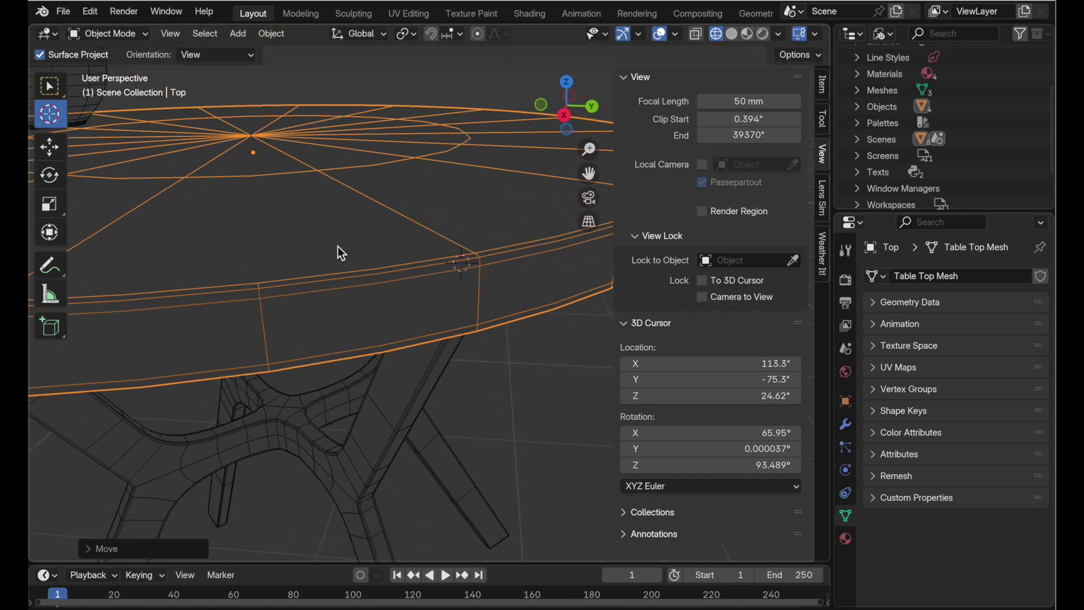
{"action": "scroll", "coordinate": [417, 385], "scroll_direction": "left", "scroll_amount": 15}
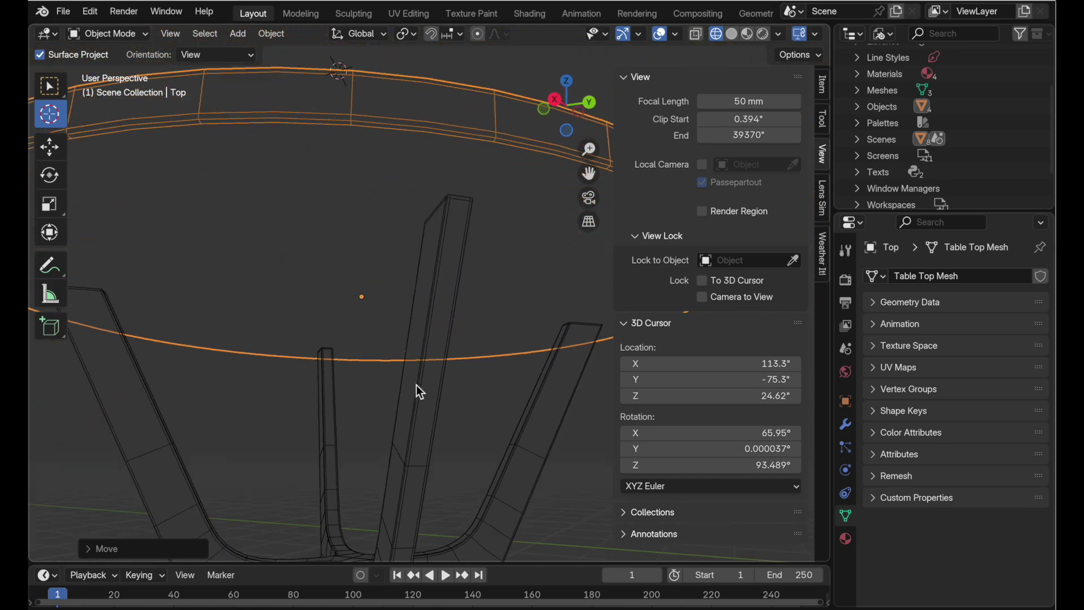
{"action": "scroll", "coordinate": [418, 389], "scroll_direction": "left", "scroll_amount": 8}
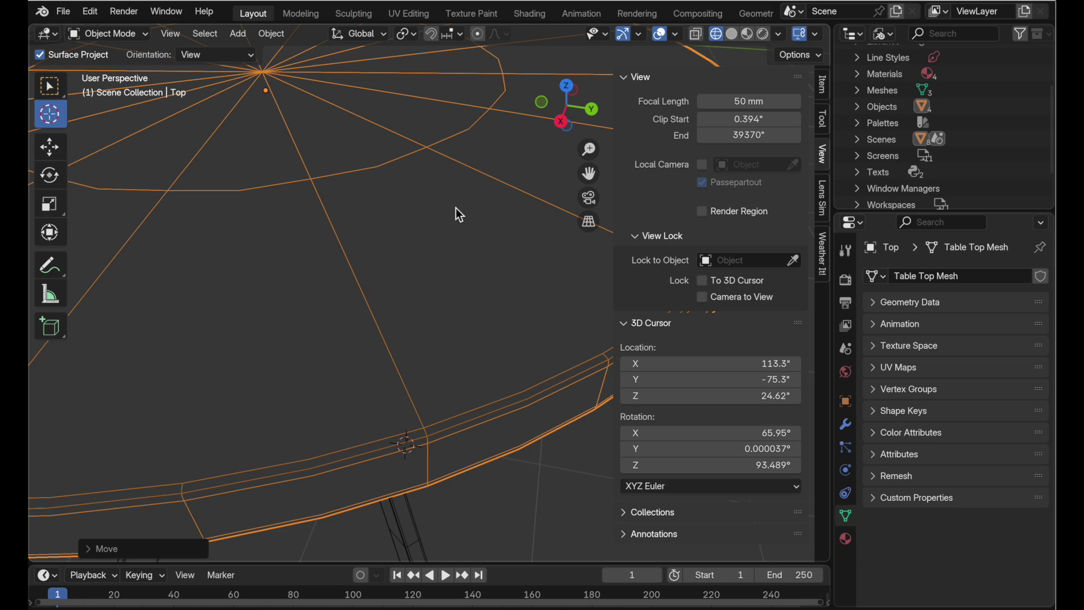
{"action": "scroll", "coordinate": [456, 209], "scroll_direction": "left", "scroll_amount": 15}
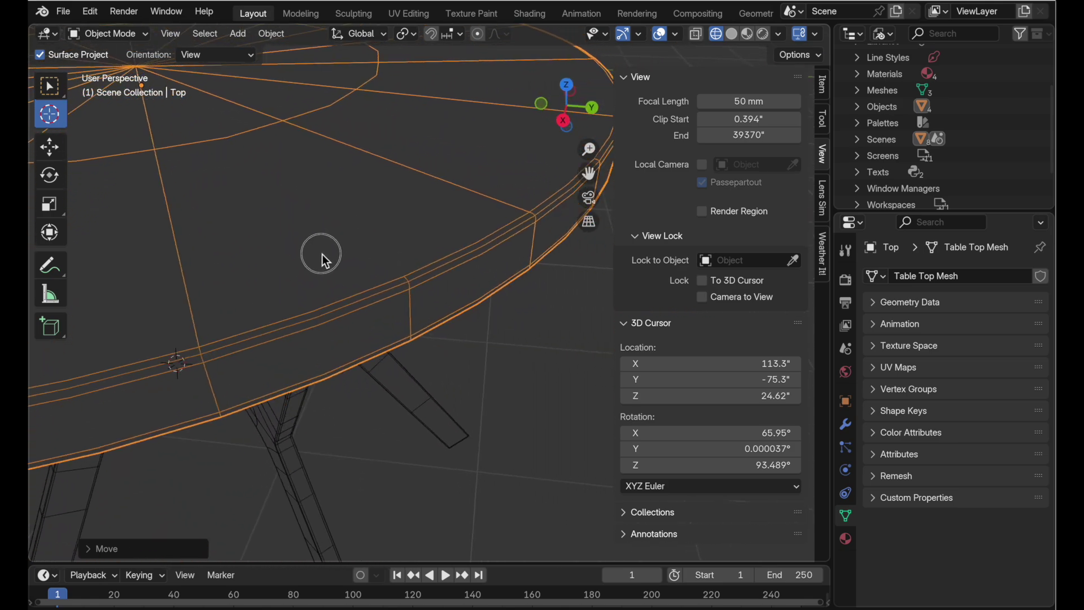
{"action": "middle_click_drag", "start_coordinate": [325, 259], "coordinate": [218, 285], "text": "shift"}
{"action": "scroll", "coordinate": [481, 234], "scroll_direction": "left", "scroll_amount": 15}
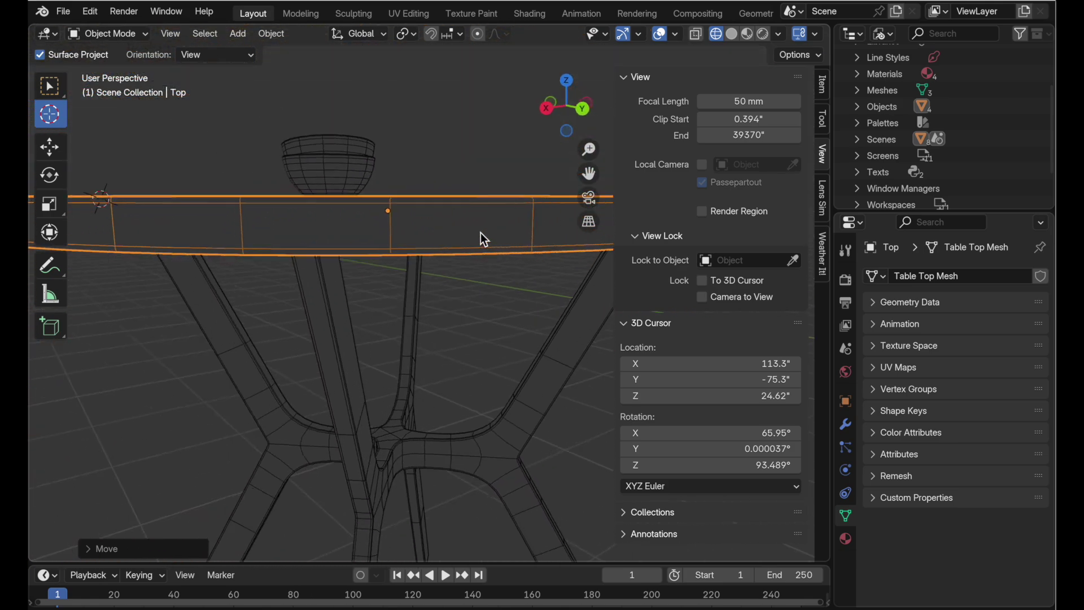
{"action": "scroll", "coordinate": [481, 233], "scroll_direction": "left", "scroll_amount": 10}
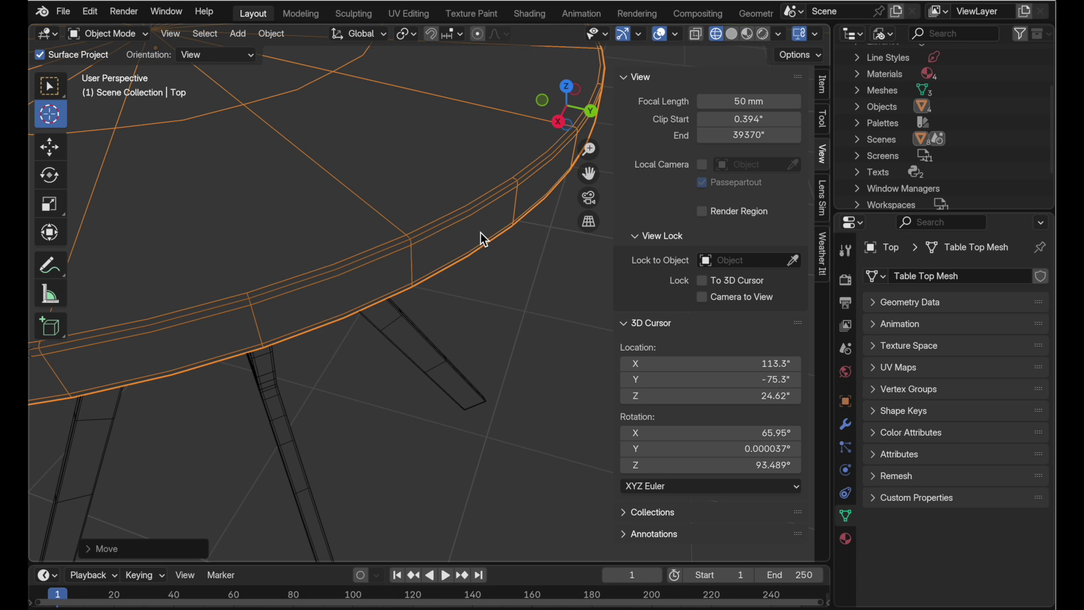
Step: Enable Orbit Around Selection in Navigation preferences and close Preferences
{"action": "left_click", "coordinate": [90, 12]}
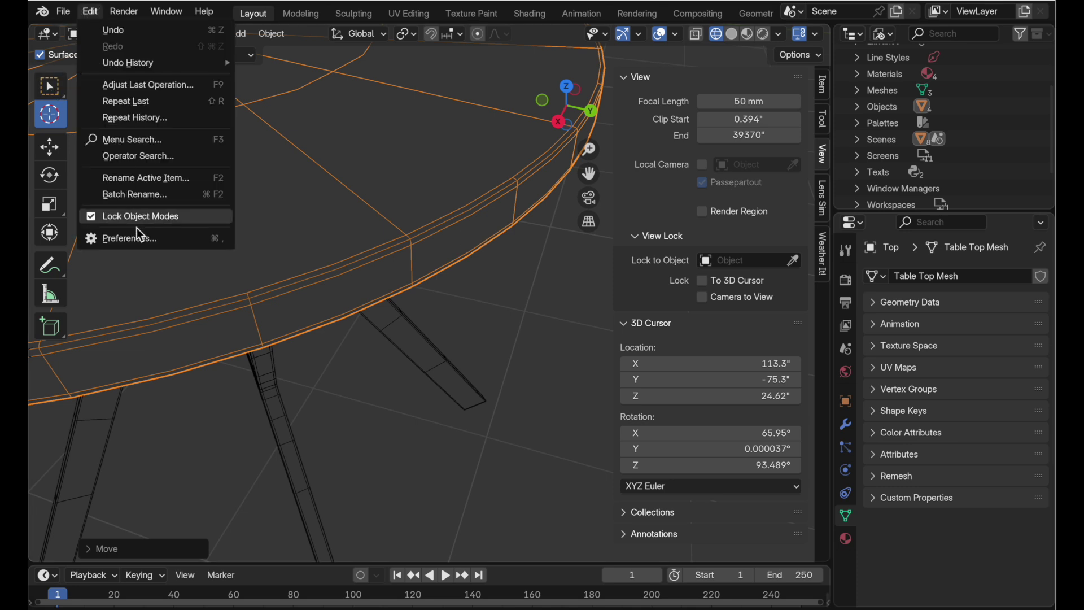
{"action": "left_click", "coordinate": [139, 242]}
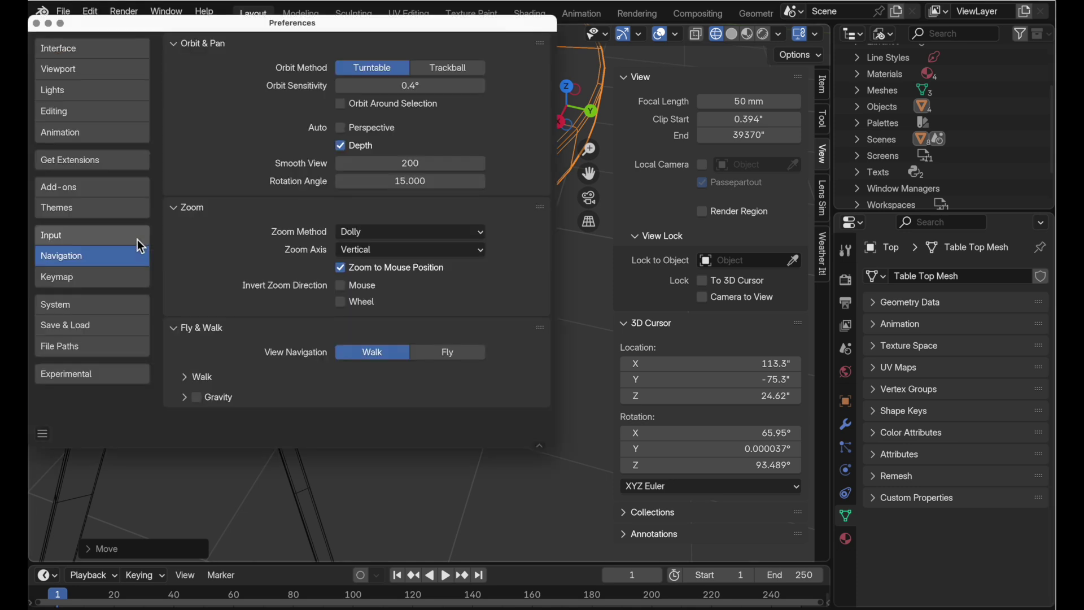
{"action": "left_click", "coordinate": [354, 109]}
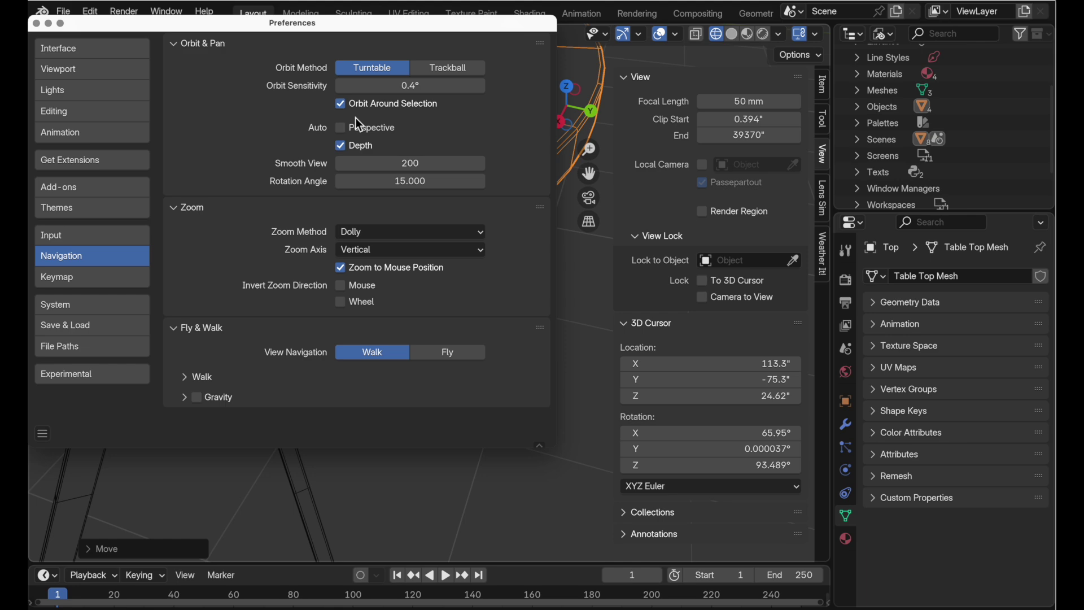
{"action": "left_click", "coordinate": [37, 23]}
Step: Orbit under the table top, switch to the Move tool, and deselect the table top
{"action": "middle_click_drag", "start_coordinate": [425, 241], "coordinate": [499, 367]}
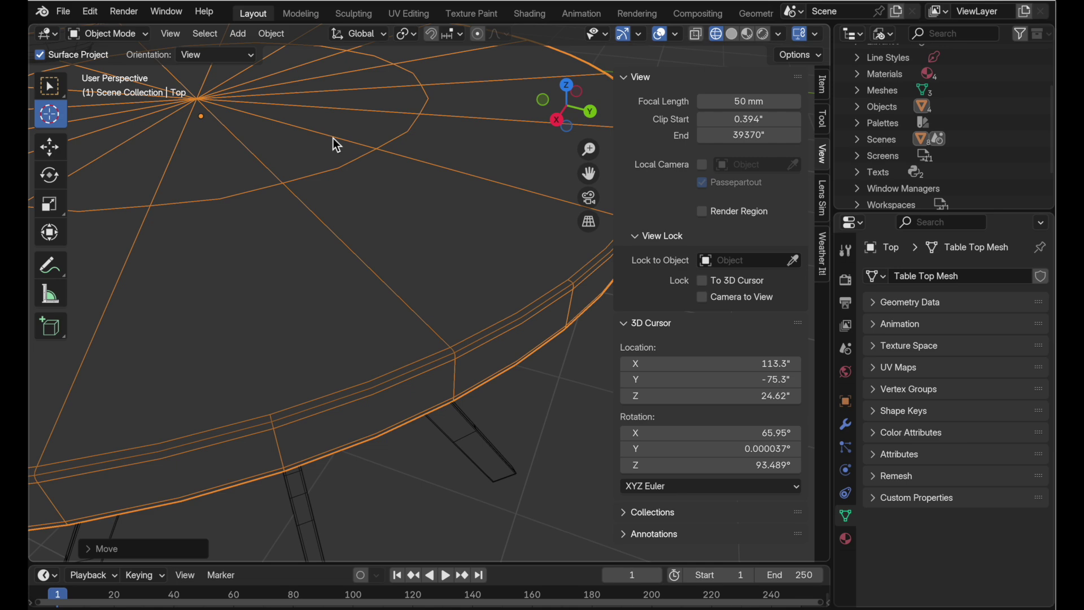
{"action": "middle_click_drag", "start_coordinate": [404, 225], "coordinate": [396, 253]}
{"action": "left_click", "coordinate": [49, 147]}
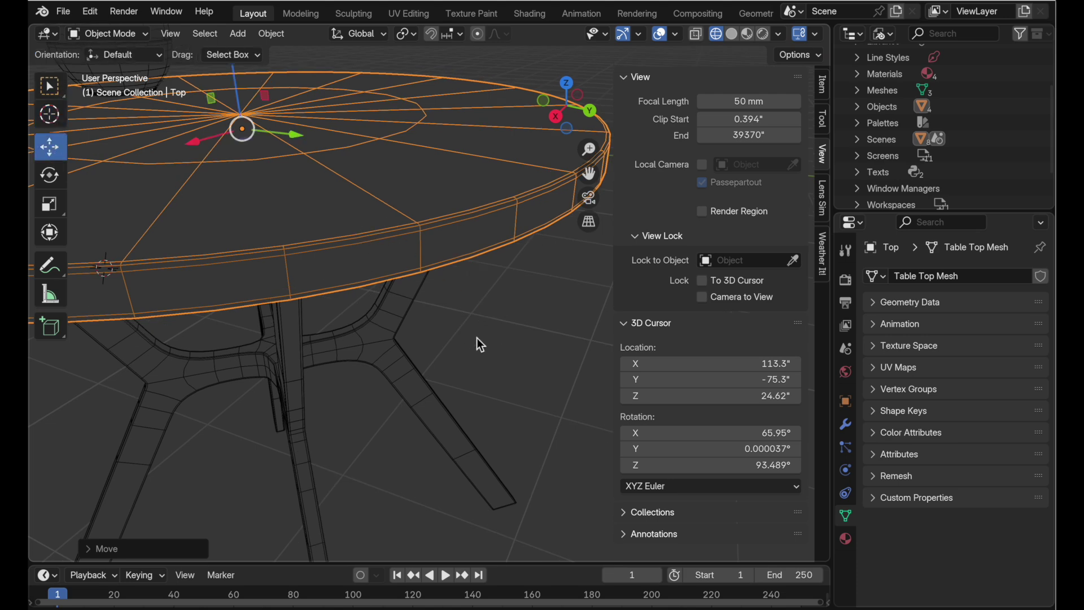
{"action": "left_click", "coordinate": [500, 343]}
{"action": "scroll", "coordinate": [449, 242], "scroll_direction": "down", "scroll_amount": 10}
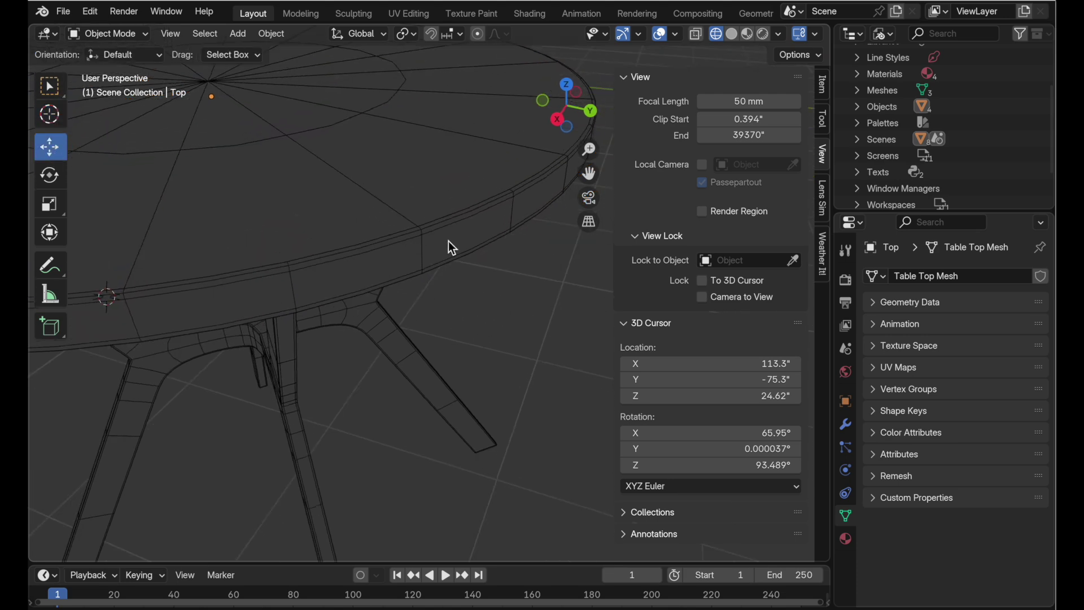
{"action": "scroll", "coordinate": [450, 241], "scroll_direction": "down", "scroll_amount": 10}
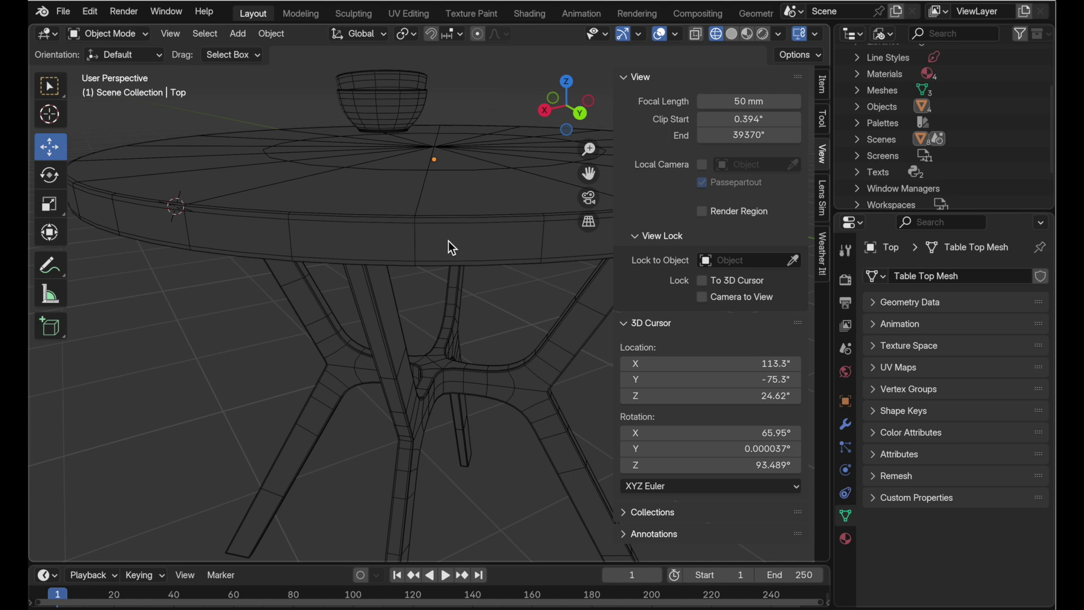
{"action": "scroll", "coordinate": [448, 242], "scroll_direction": "down", "scroll_amount": 10}
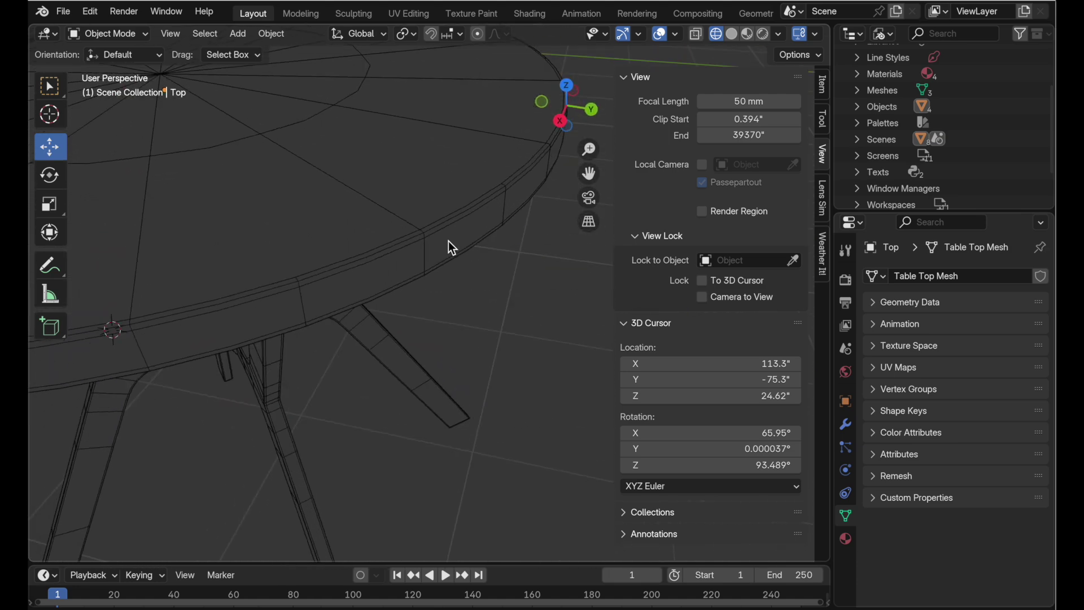
{"action": "scroll", "coordinate": [442, 252], "scroll_direction": "up", "scroll_amount": 3}
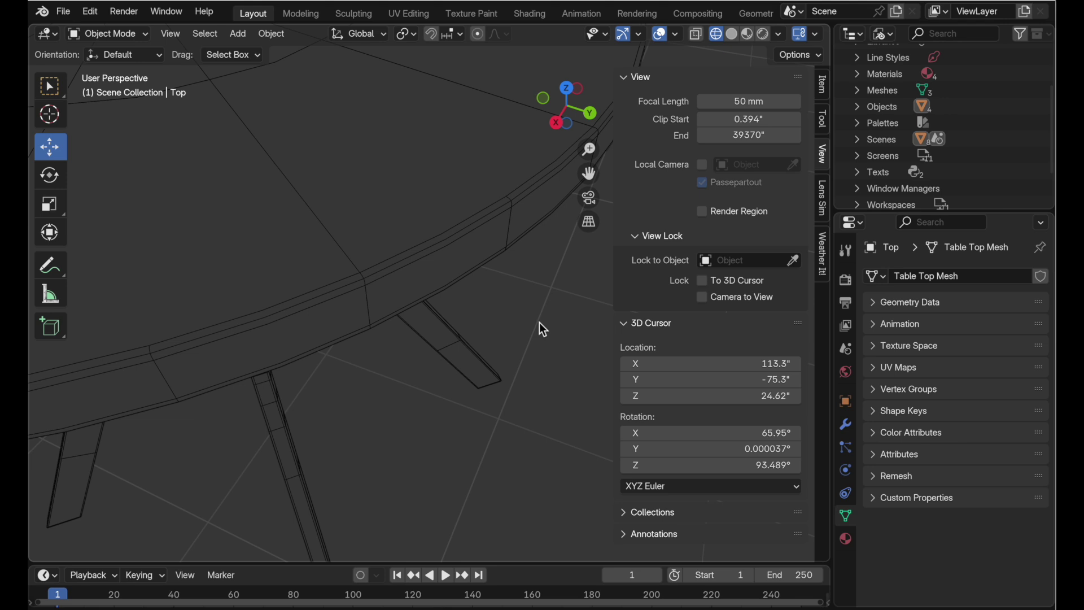
{"action": "scroll", "coordinate": [468, 230], "scroll_direction": "down", "scroll_amount": 10}
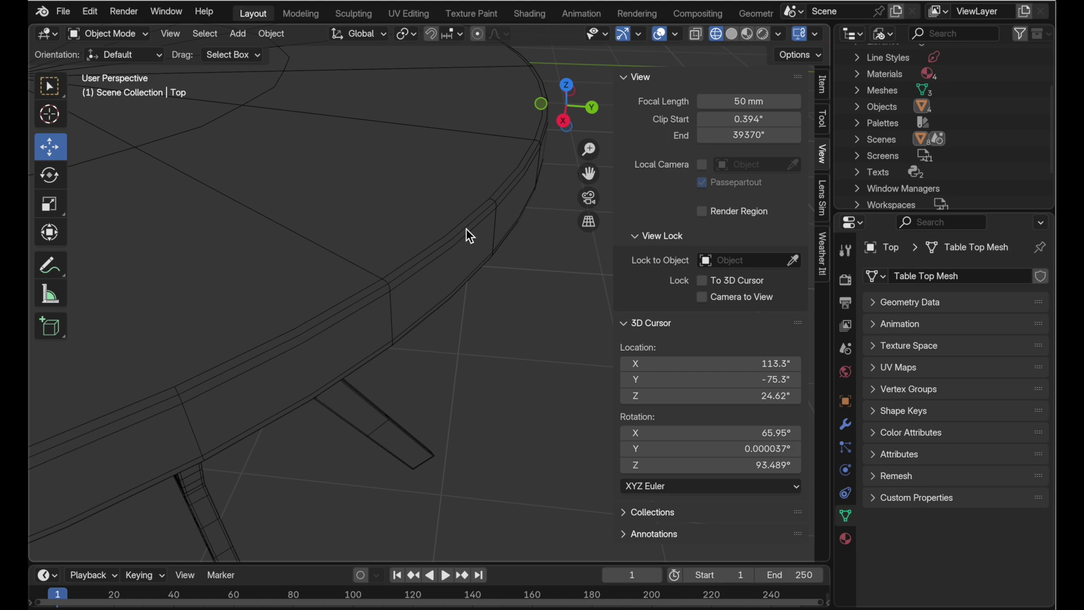
{"action": "scroll", "coordinate": [468, 230], "scroll_direction": "up", "scroll_amount": 10}
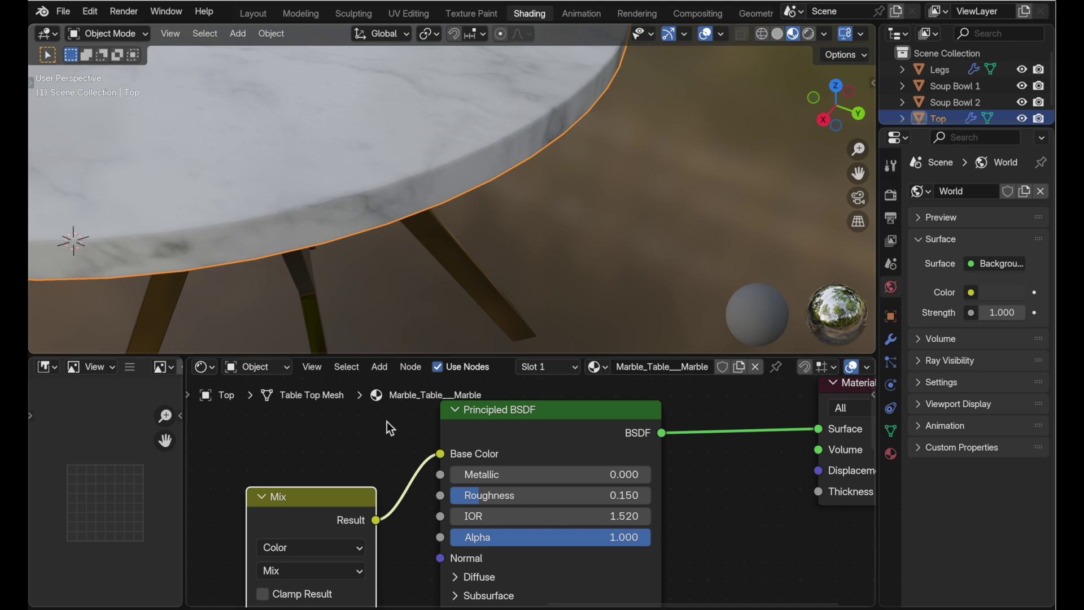
Step: Select a table leg and frame its Marble Table Gold nodes, zooming in on the Principled BSDF
{"action": "key", "text": "Home"}
{"action": "left_click", "coordinate": [436, 240]}
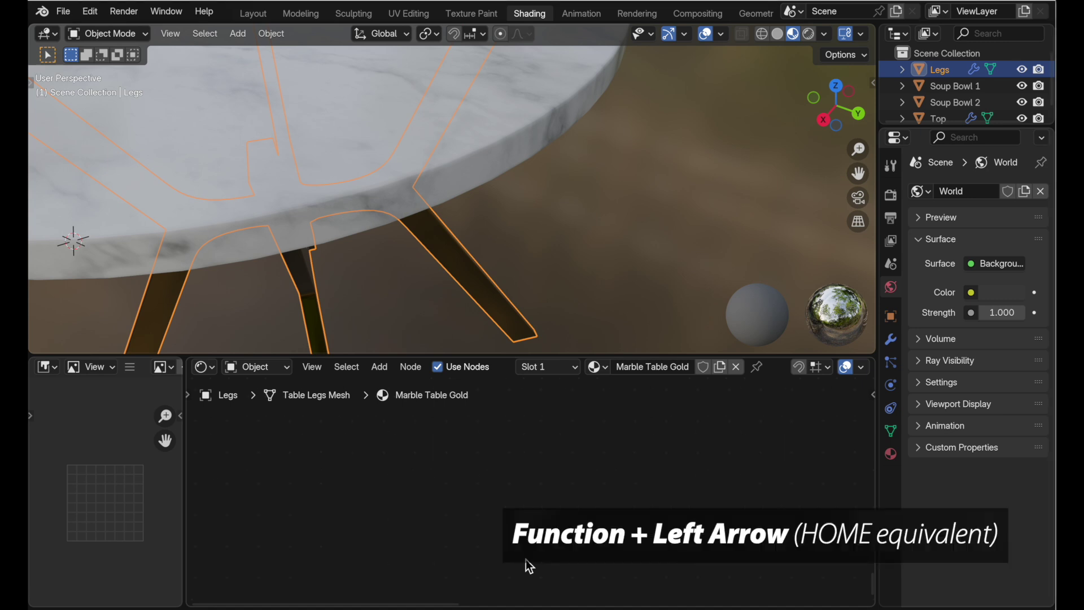
{"action": "key", "text": "Home"}
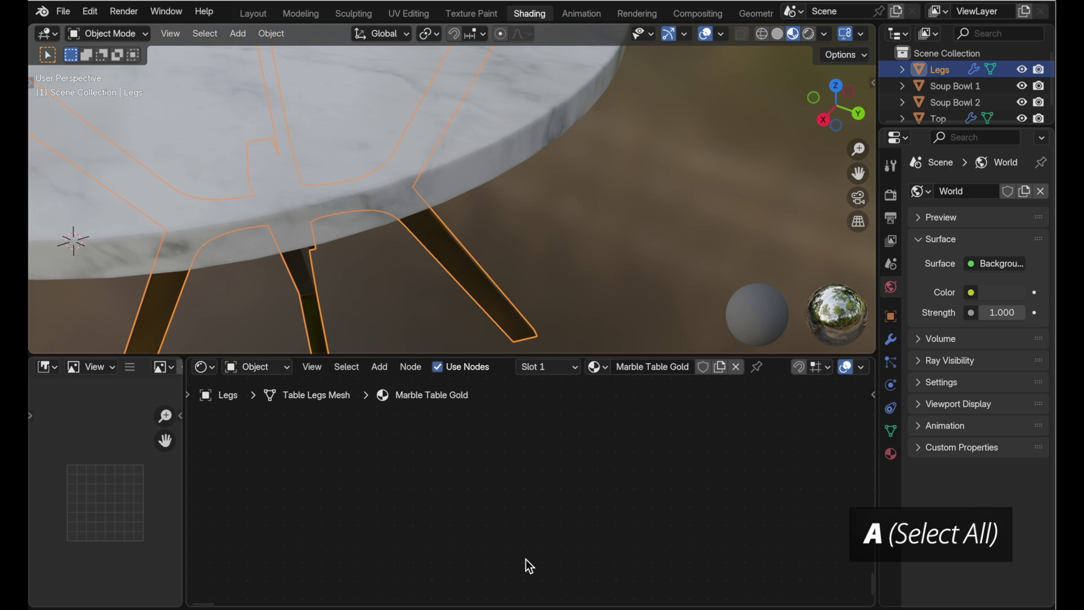
{"action": "key", "text": "shift+period"}
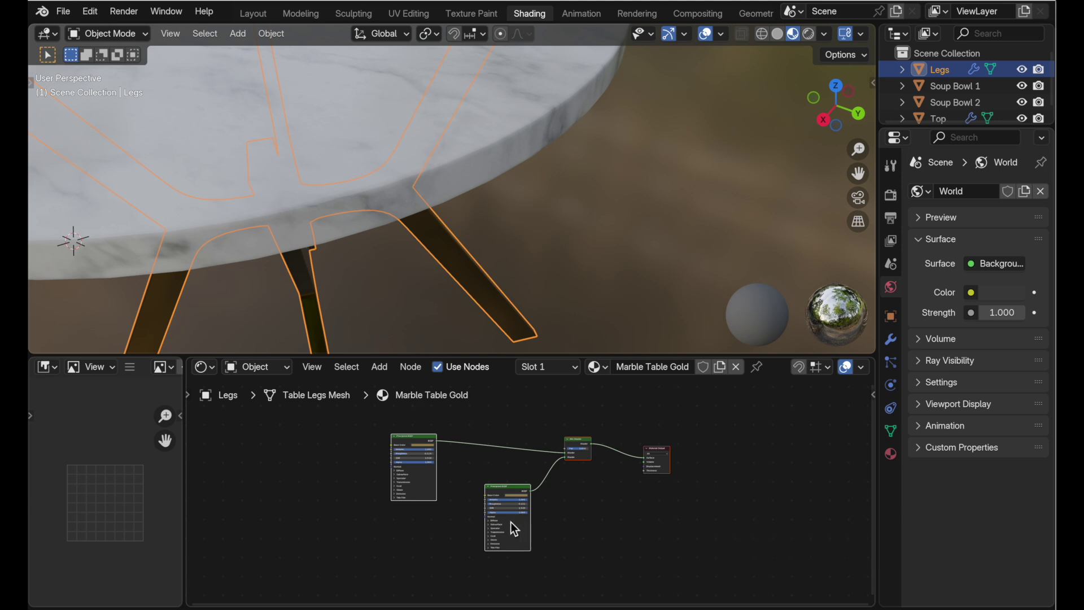
{"action": "scroll", "coordinate": [503, 549], "scroll_direction": "up", "scroll_amount": 6}
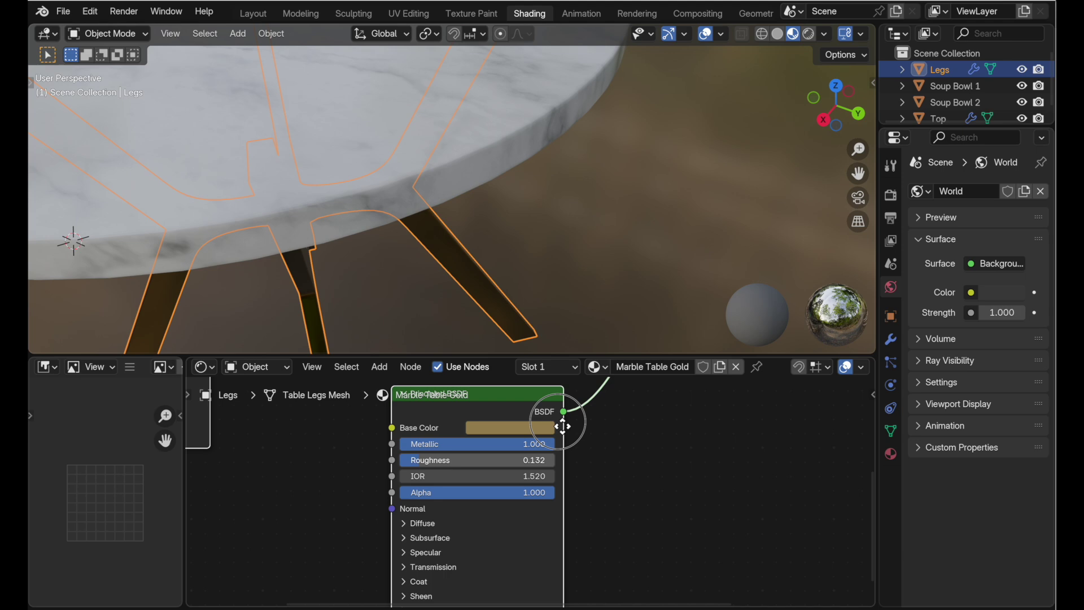
{"action": "middle_click_drag", "start_coordinate": [561, 471], "coordinate": [595, 518]}
{"action": "scroll", "coordinate": [566, 460], "scroll_direction": "up", "scroll_amount": 2}
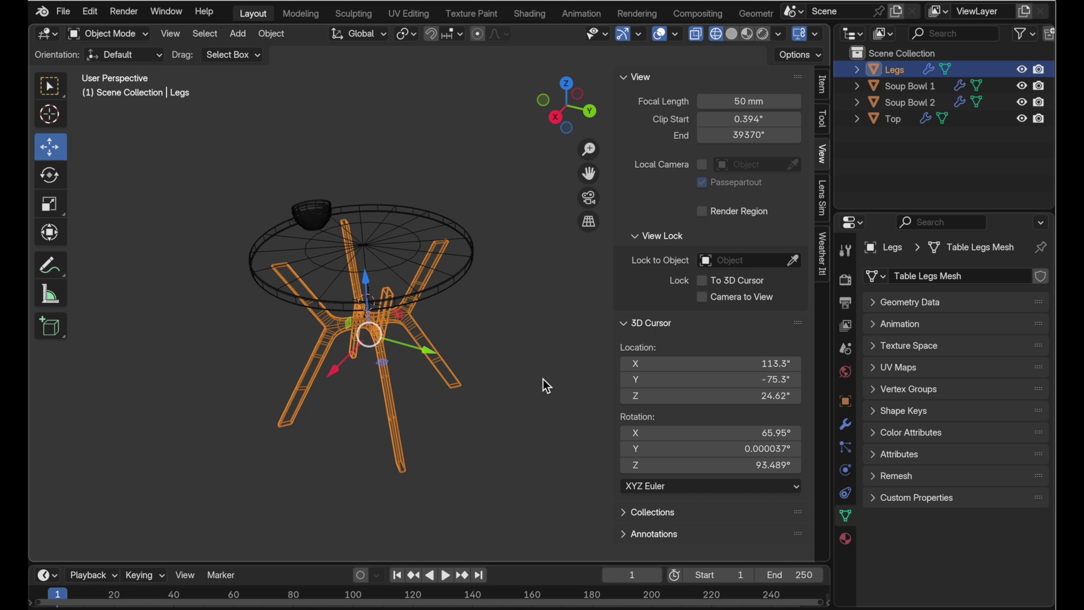
Step: View the table from top in orthographic projection, toggling local view on the Legs to check them
{"action": "key", "text": "KP_Divide"}
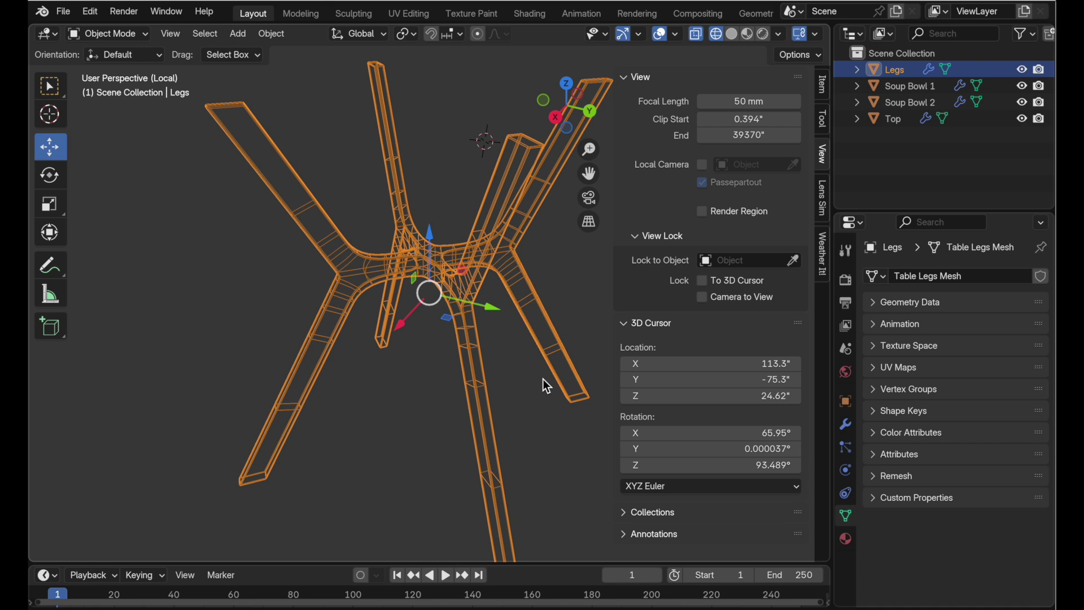
{"action": "key", "text": "KP_Divide"}
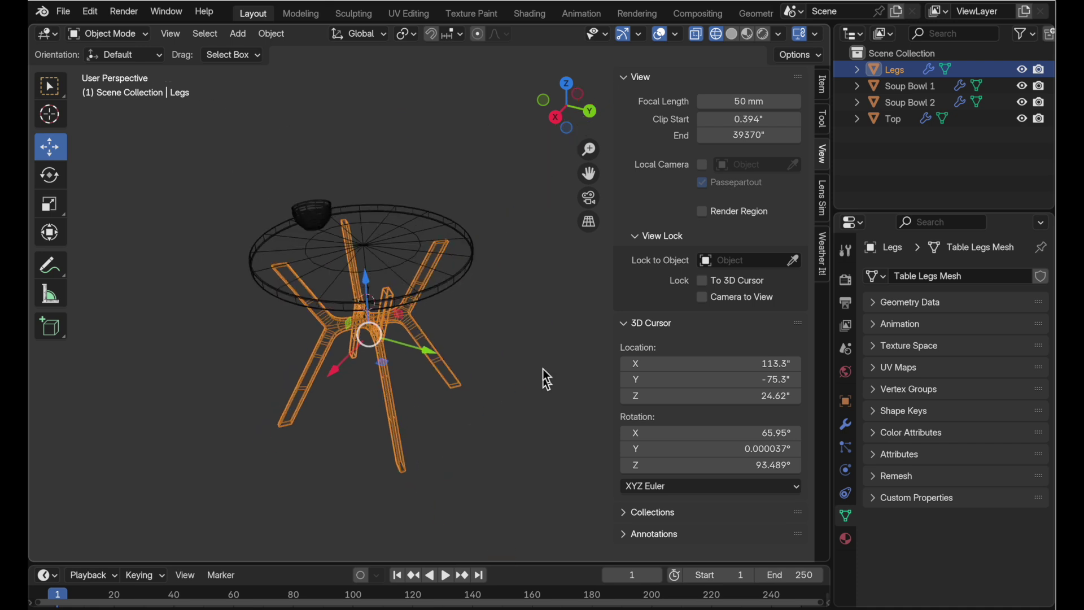
{"action": "left_click", "coordinate": [567, 85]}
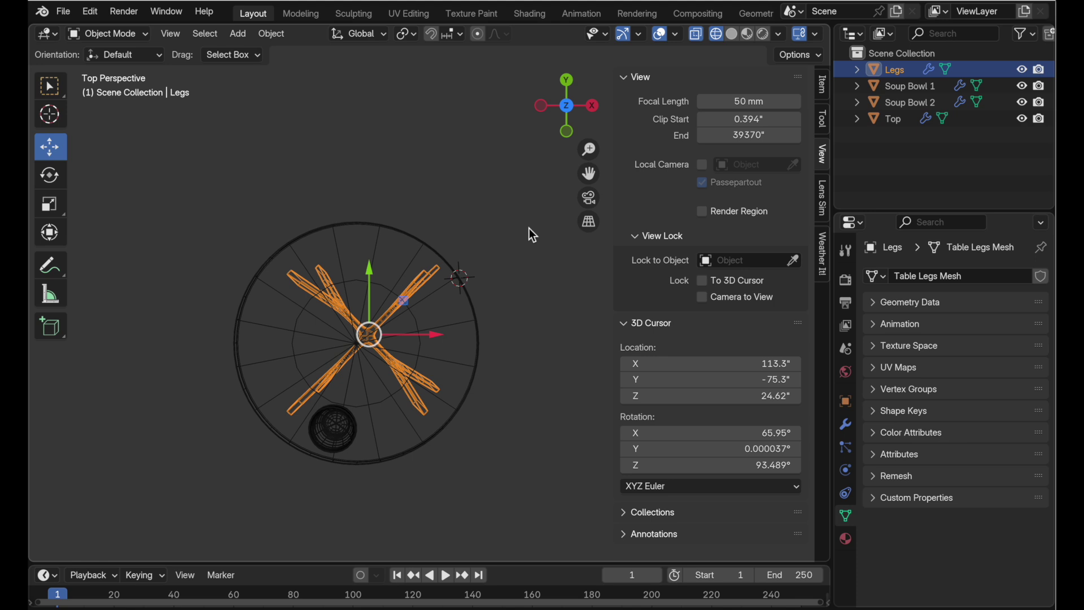
{"action": "left_click", "coordinate": [589, 222]}
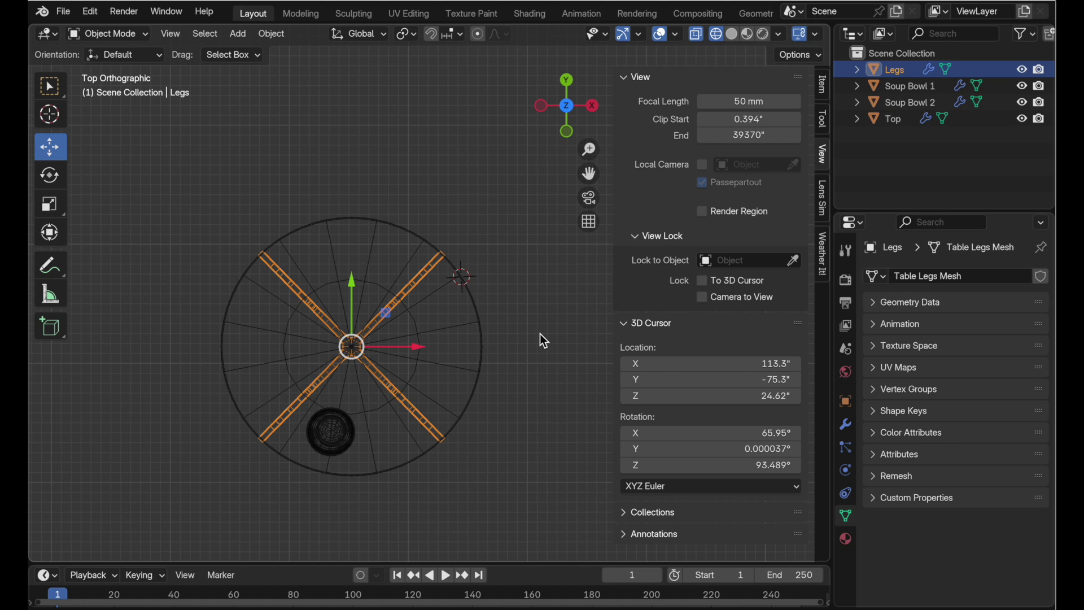
{"action": "key", "text": "KP_Divide"}
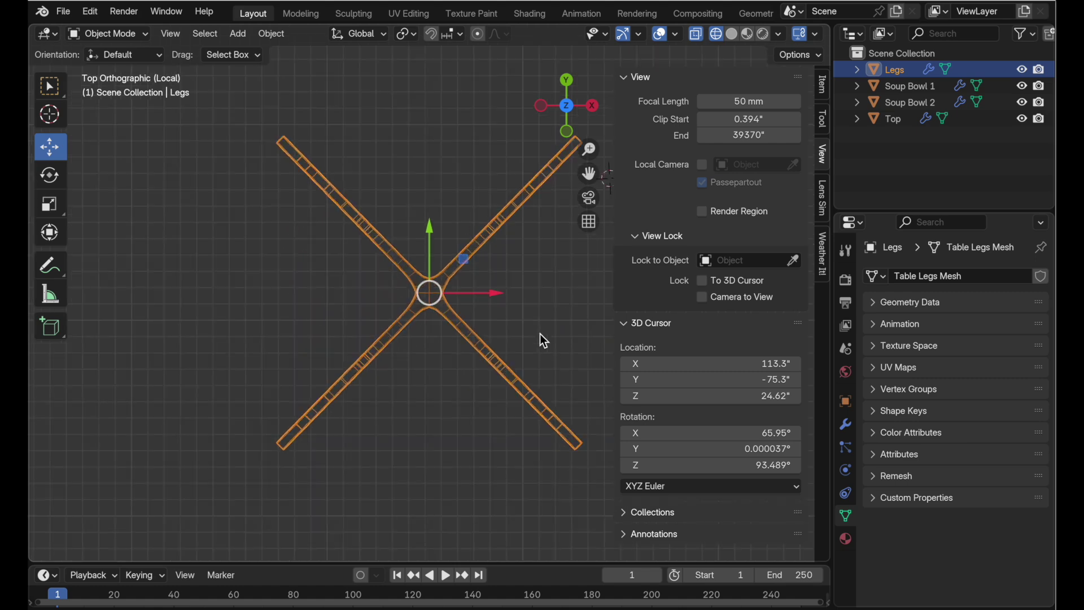
{"action": "key", "text": "KP_Divide"}
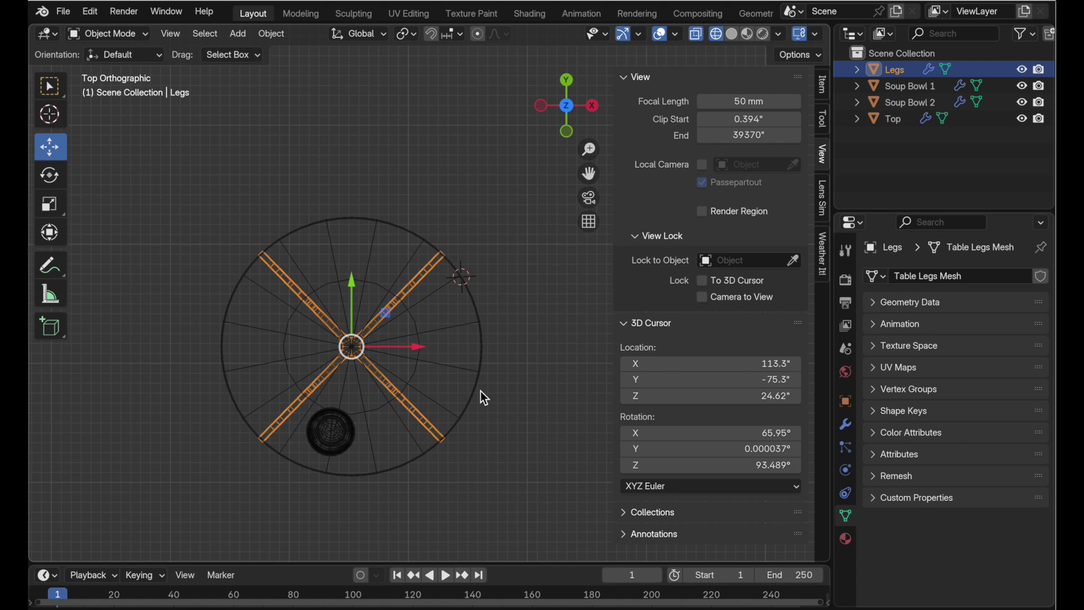
Step: Search the add-ons for 'quick' to review Quick Groups (Instances), then close Preferences
{"action": "left_click", "coordinate": [92, 10]}
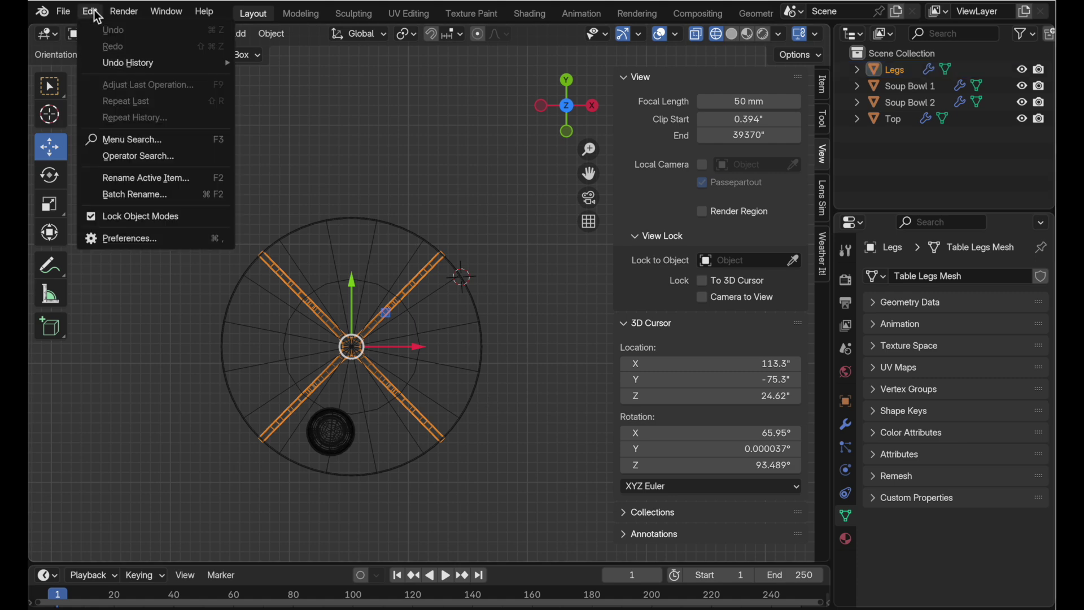
{"action": "left_click", "coordinate": [131, 238]}
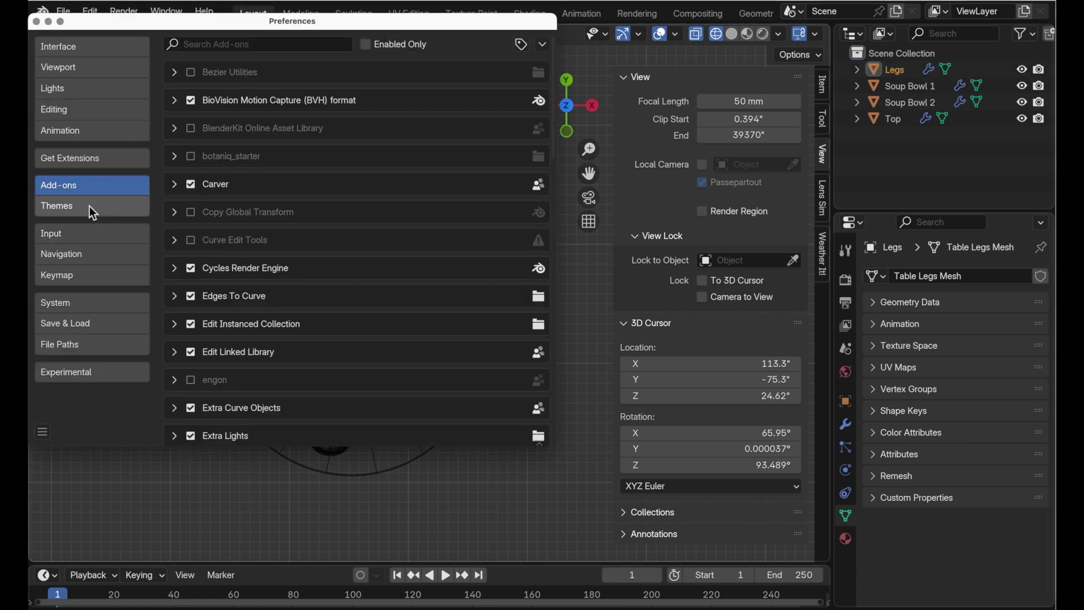
{"action": "left_click", "coordinate": [195, 44]}
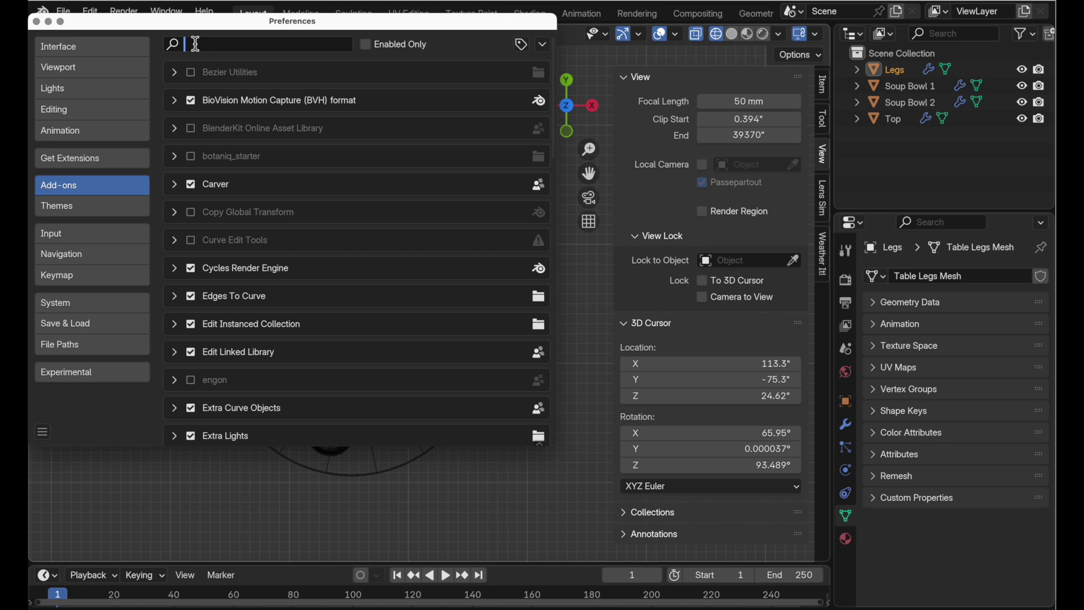
{"action": "type", "text": "quick"}
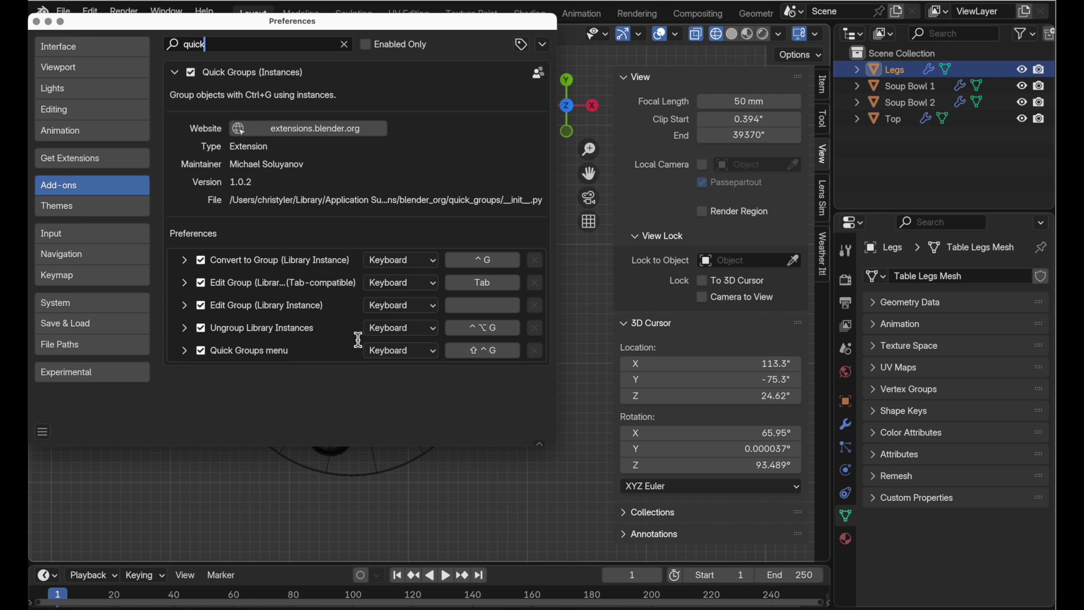
{"action": "left_click", "coordinate": [36, 21]}
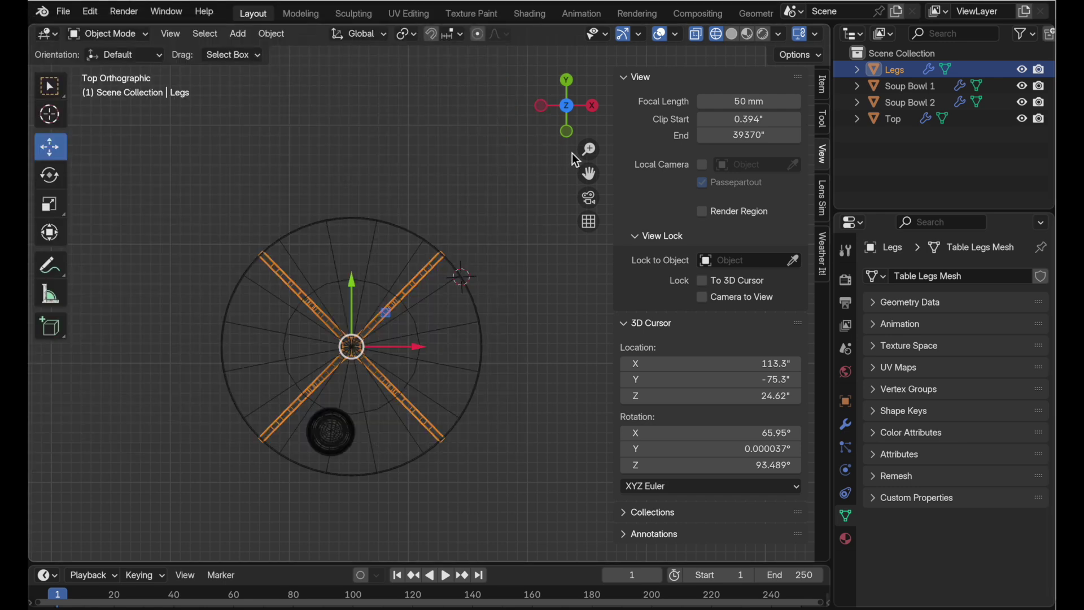
Step: Snap the 3D cursor to the Legs' origin in front view and set its Z location to 0
{"action": "left_click", "coordinate": [567, 132]}
{"action": "scroll", "coordinate": [517, 351], "scroll_direction": "down", "scroll_amount": 3}
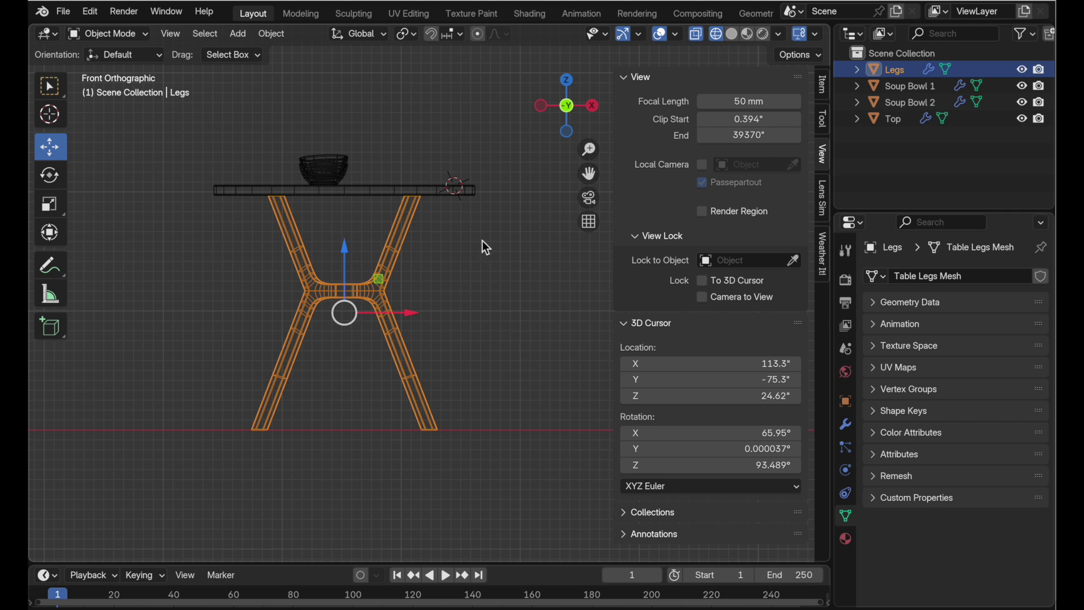
{"action": "key", "text": "shift+s"}
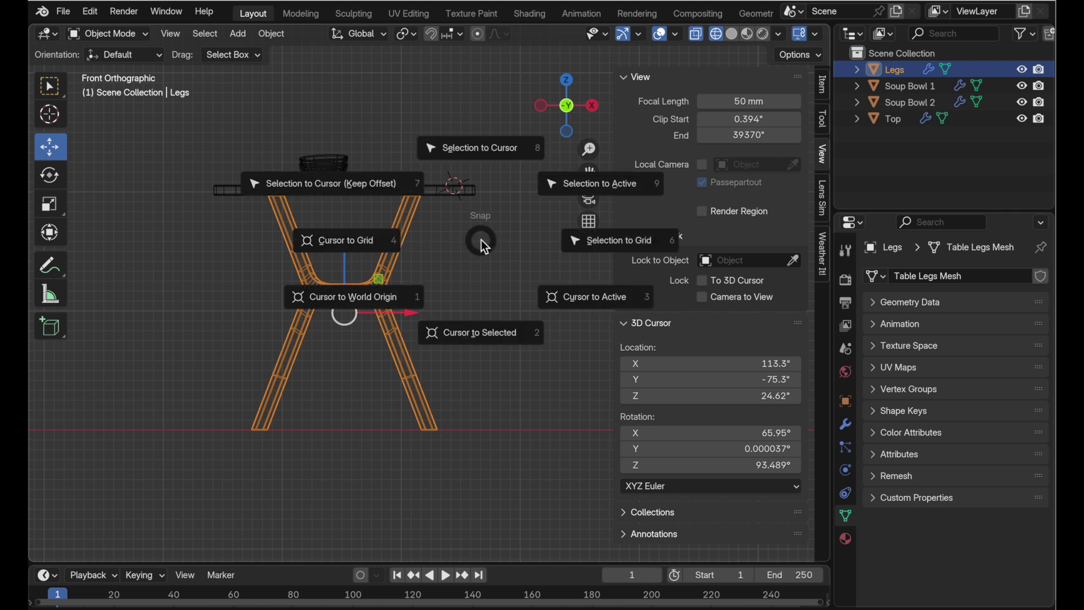
{"action": "left_click", "coordinate": [480, 338]}
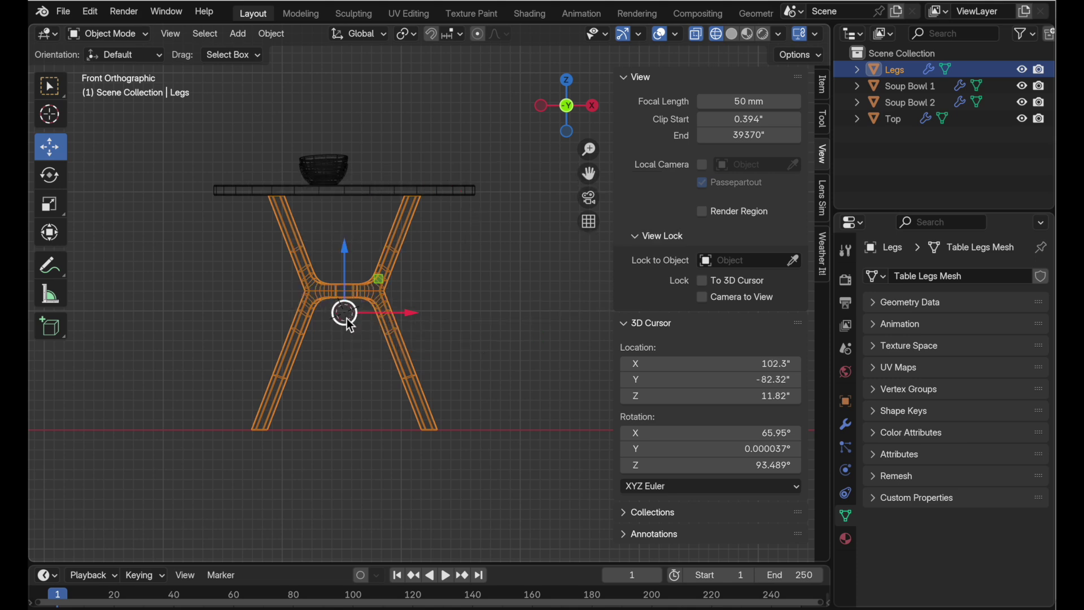
{"action": "scroll", "coordinate": [362, 305], "scroll_direction": "up", "scroll_amount": 4}
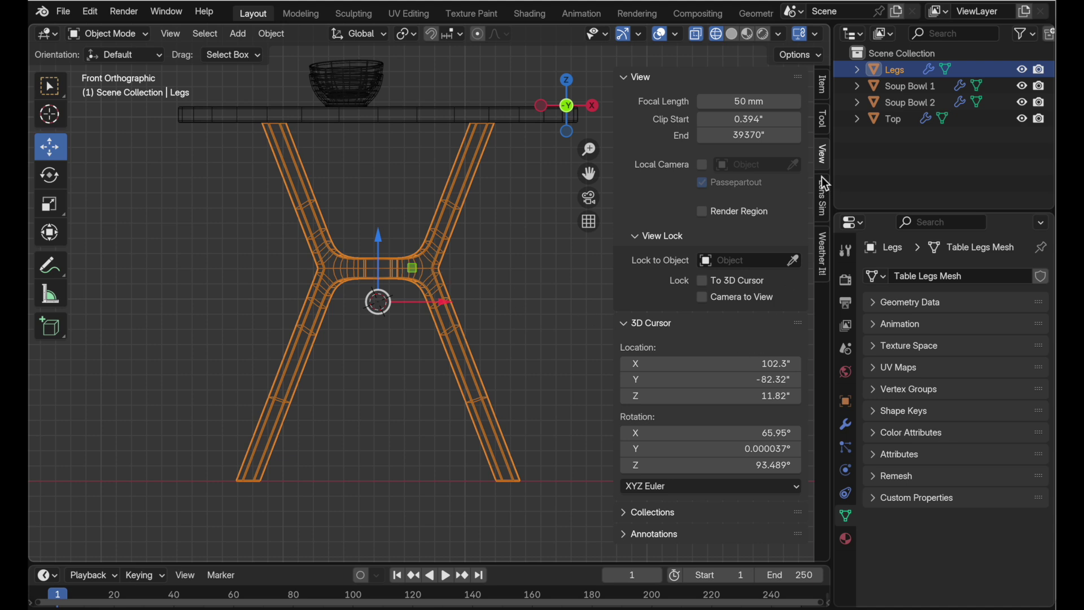
{"action": "left_click", "coordinate": [685, 396]}
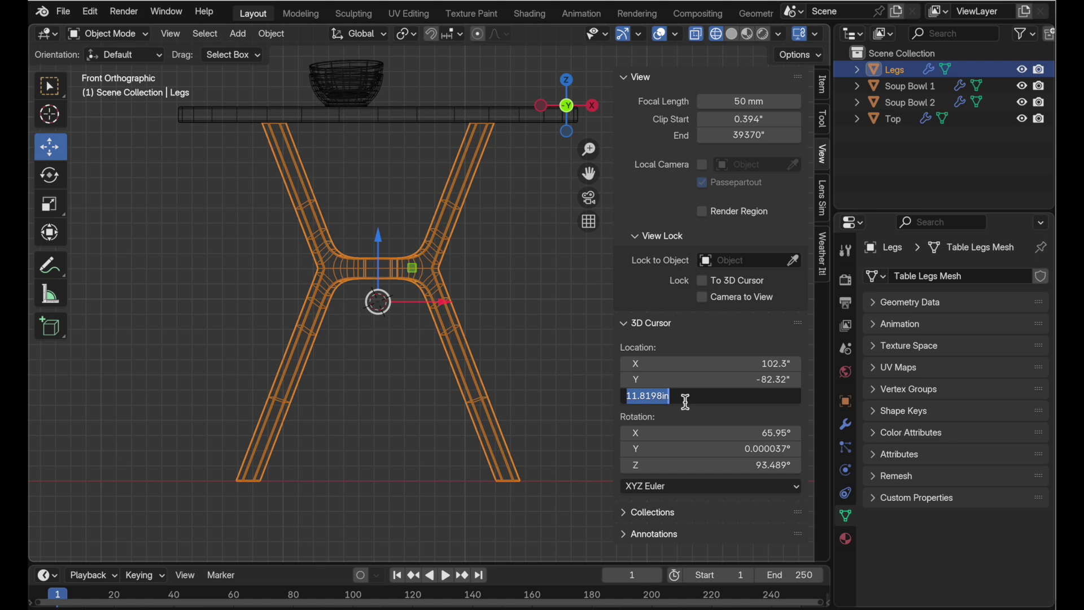
{"action": "type", "text": "0"}
{"action": "key", "text": "Return"}
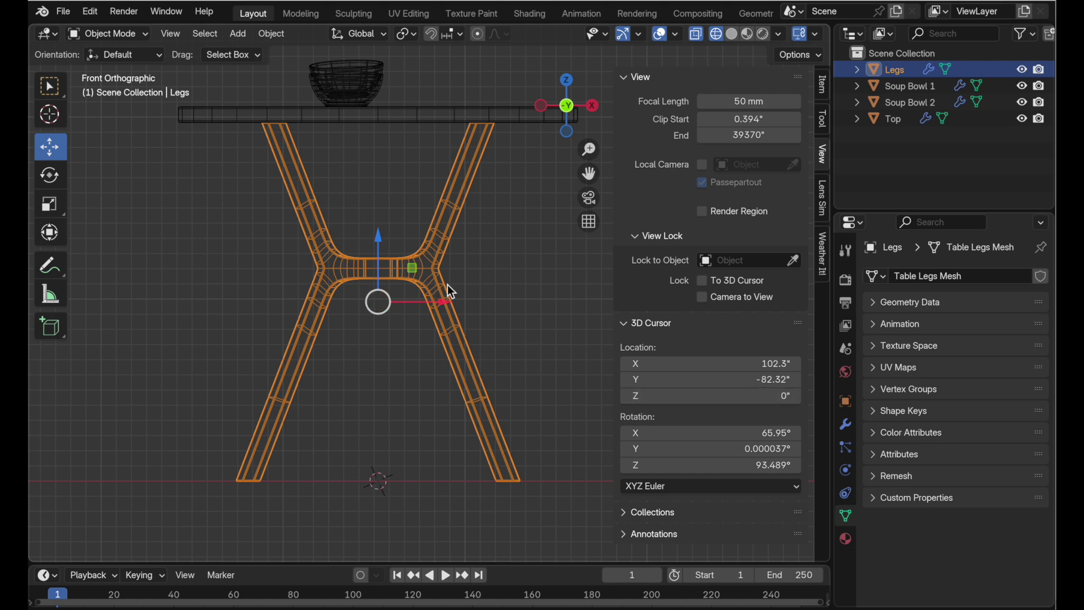
Step: Group the top, legs and both bowls as instance 'SMALL TABLE' centred on the 3D Cursor
{"action": "left_click", "coordinate": [503, 277]}
{"action": "scroll", "coordinate": [503, 276], "scroll_direction": "down", "scroll_amount": 3}
{"action": "left_click_drag", "start_coordinate": [110, 110], "coordinate": [491, 382]}
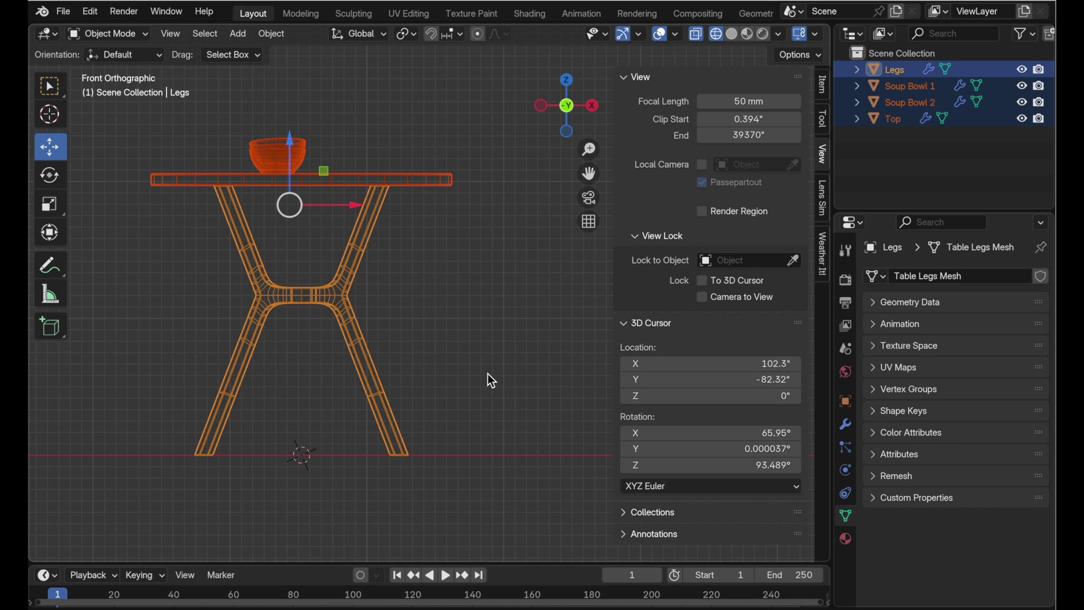
{"action": "key", "text": "ctrl+g"}
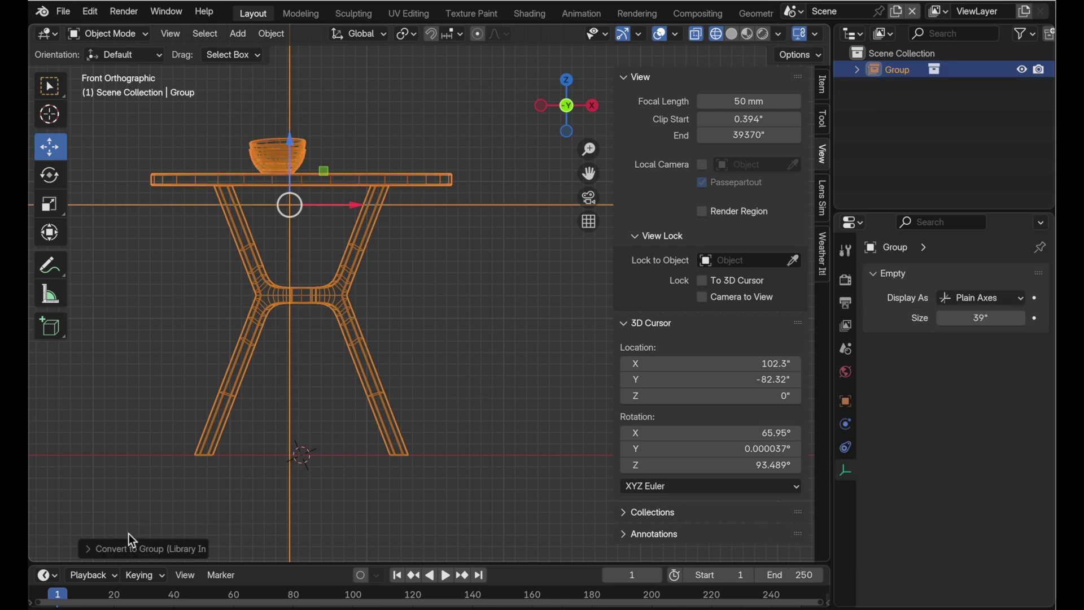
{"action": "left_click", "coordinate": [89, 549]}
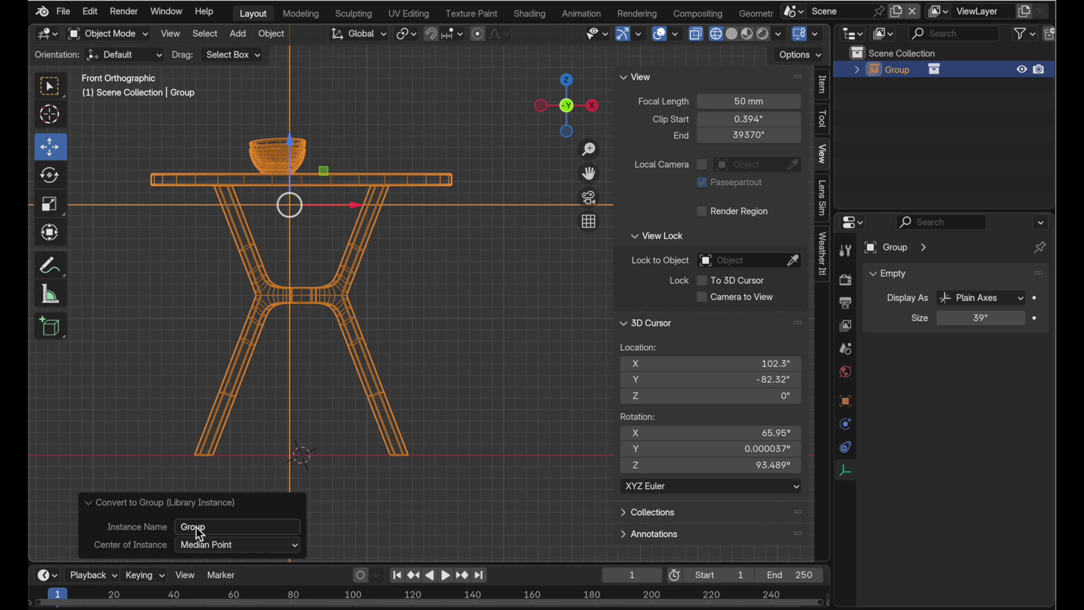
{"action": "double_click", "coordinate": [220, 526]}
{"action": "type", "text": "SMALL TABLE"}
{"action": "key", "text": "Return"}
{"action": "left_click", "coordinate": [264, 547]}
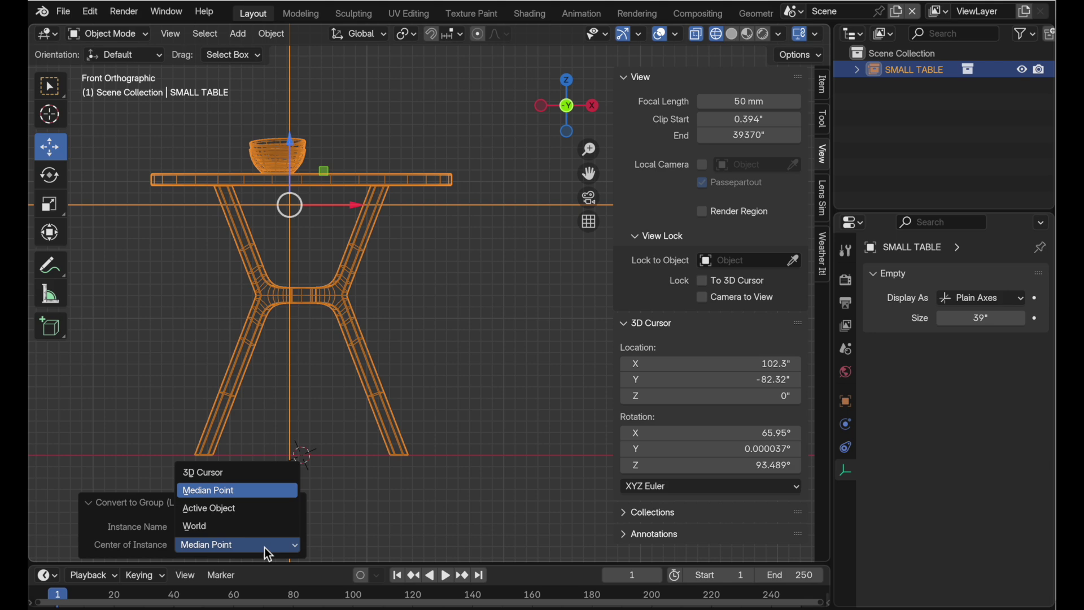
{"action": "left_click", "coordinate": [236, 473]}
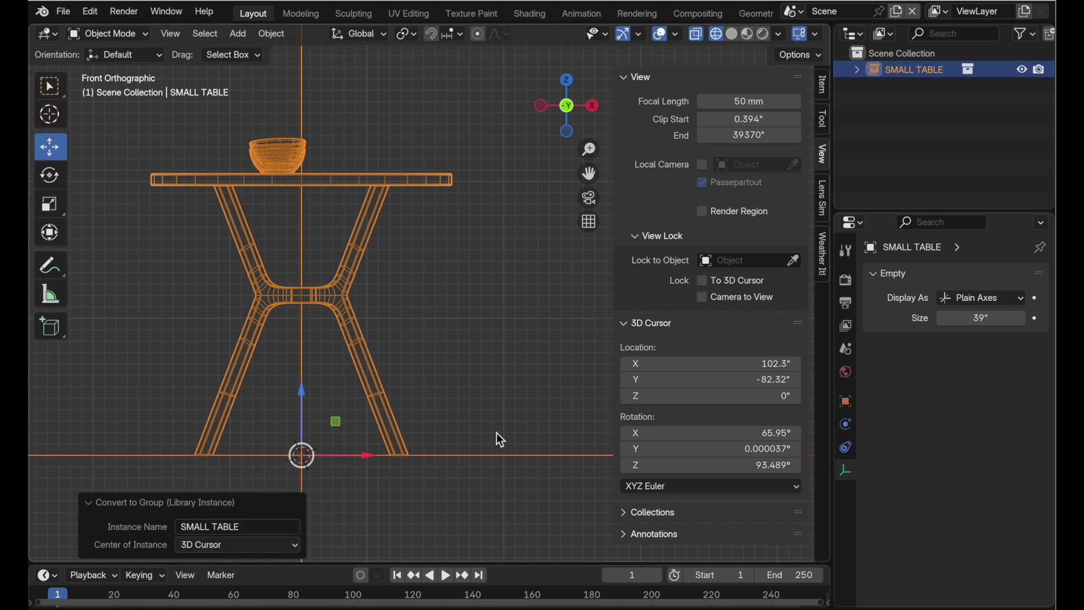
{"action": "middle_click_drag", "start_coordinate": [465, 301], "coordinate": [466, 408]}
Step: From top view, rotate the SMALL TABLE instance -21.4° about Z, then enter its source scene
{"action": "left_click", "coordinate": [570, 89]}
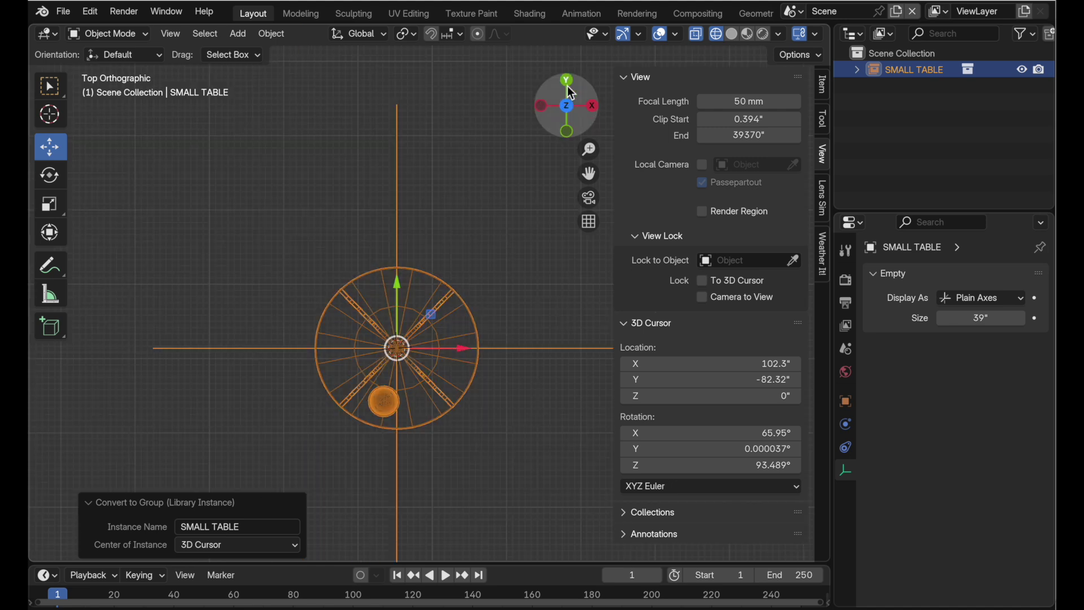
{"action": "scroll", "coordinate": [506, 235], "scroll_direction": "left", "scroll_amount": 3, "text": "shift"}
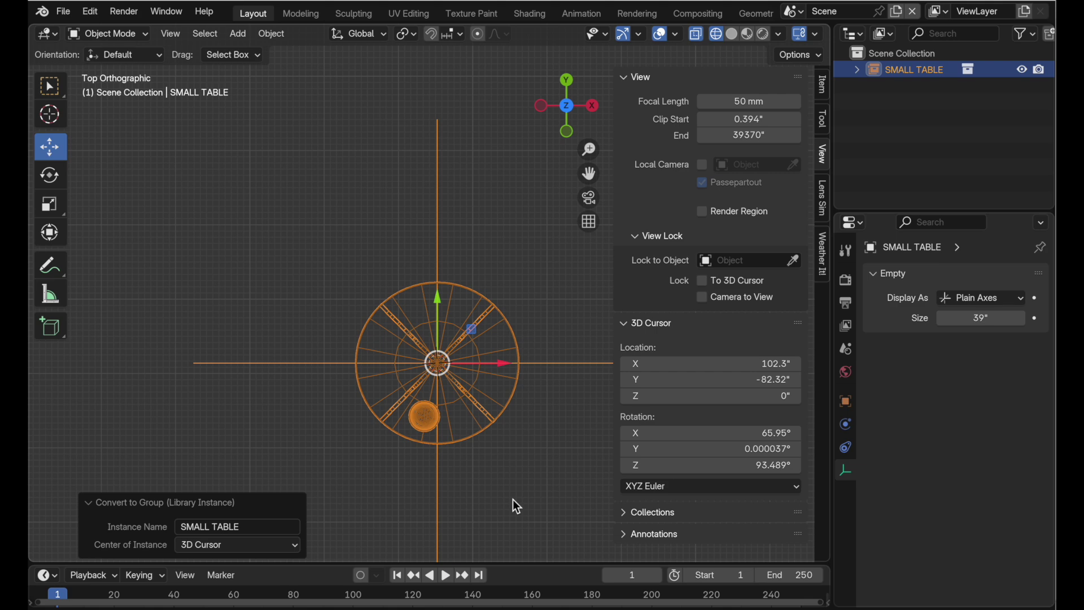
{"action": "key", "text": "r"}
{"action": "left_click", "coordinate": [582, 484]}
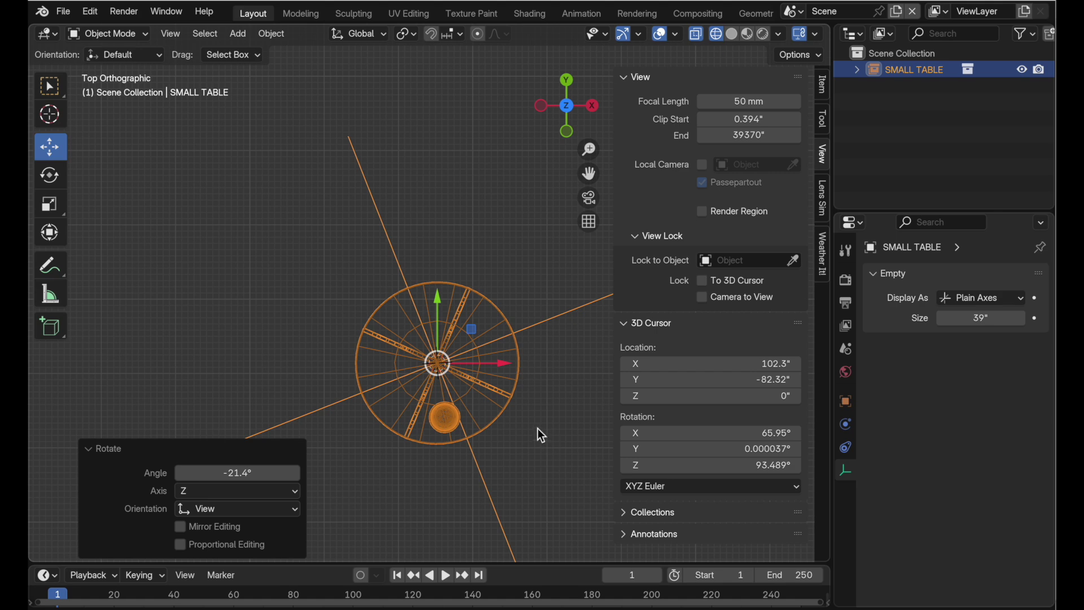
{"action": "key", "text": "Tab"}
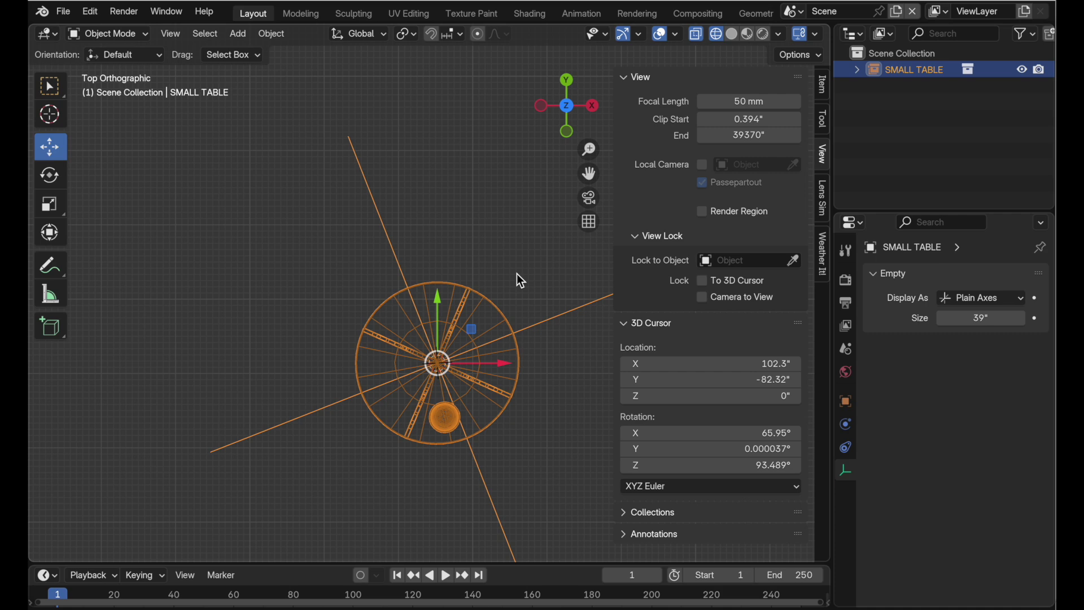
{"action": "left_click", "coordinate": [794, 12]}
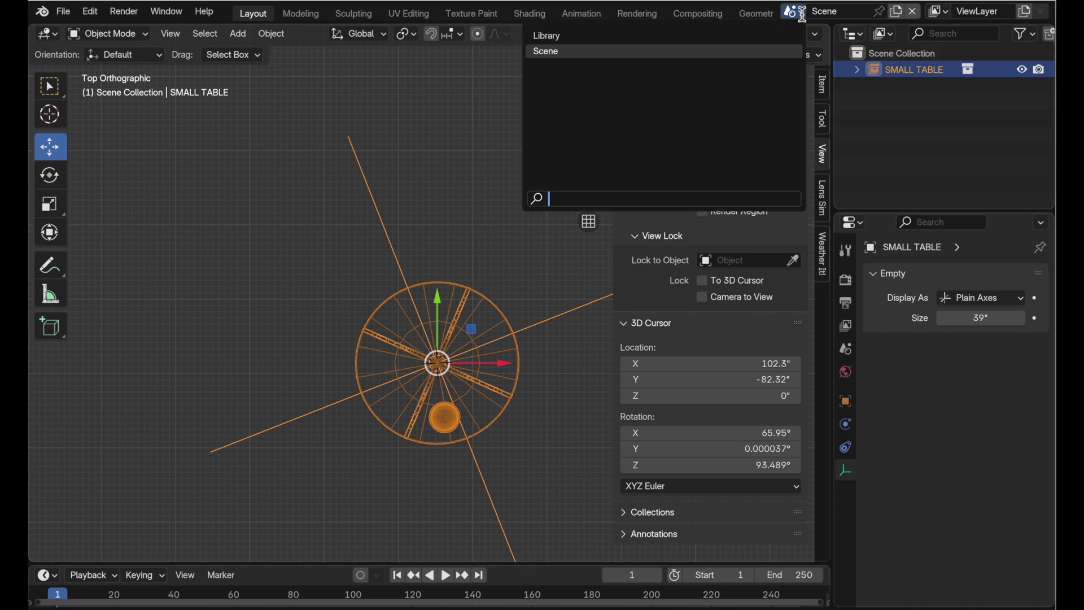
{"action": "left_click", "coordinate": [767, 37]}
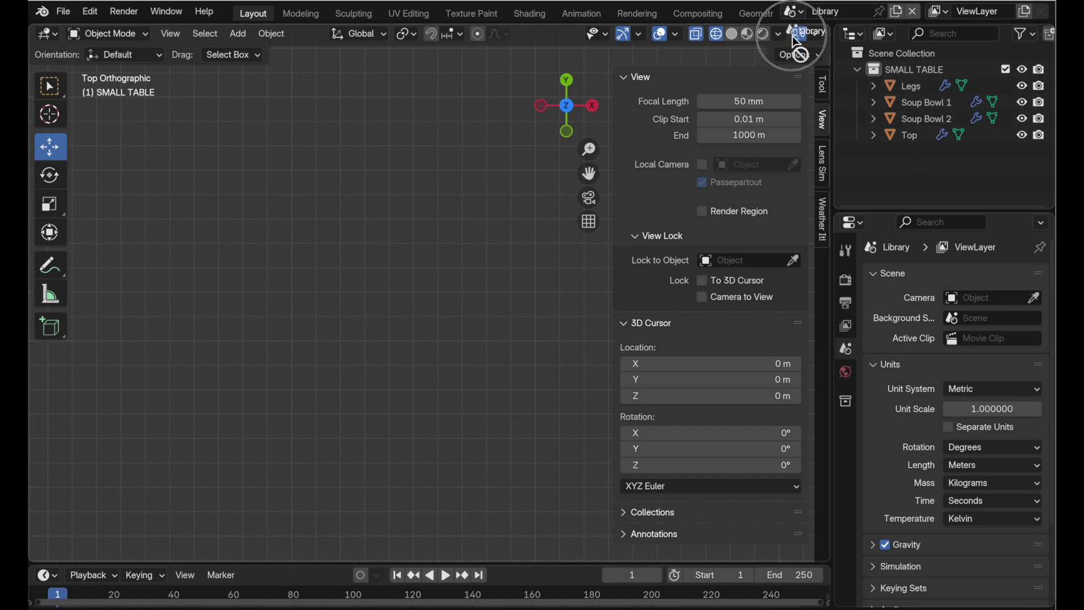
{"action": "left_click", "coordinate": [794, 13]}
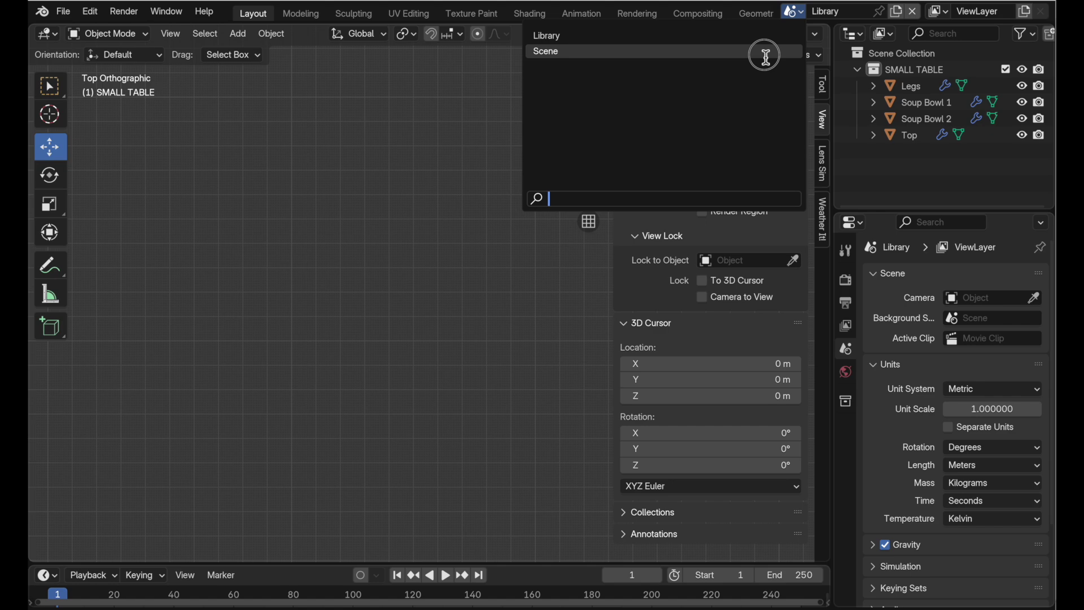
{"action": "left_click", "coordinate": [779, 51]}
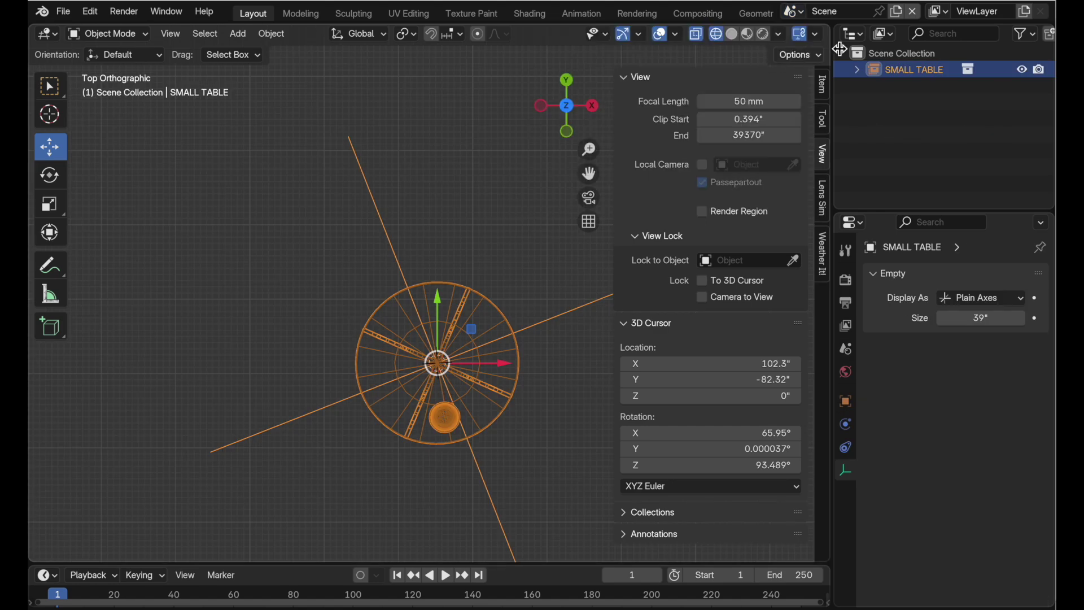
{"action": "left_click", "coordinate": [884, 39]}
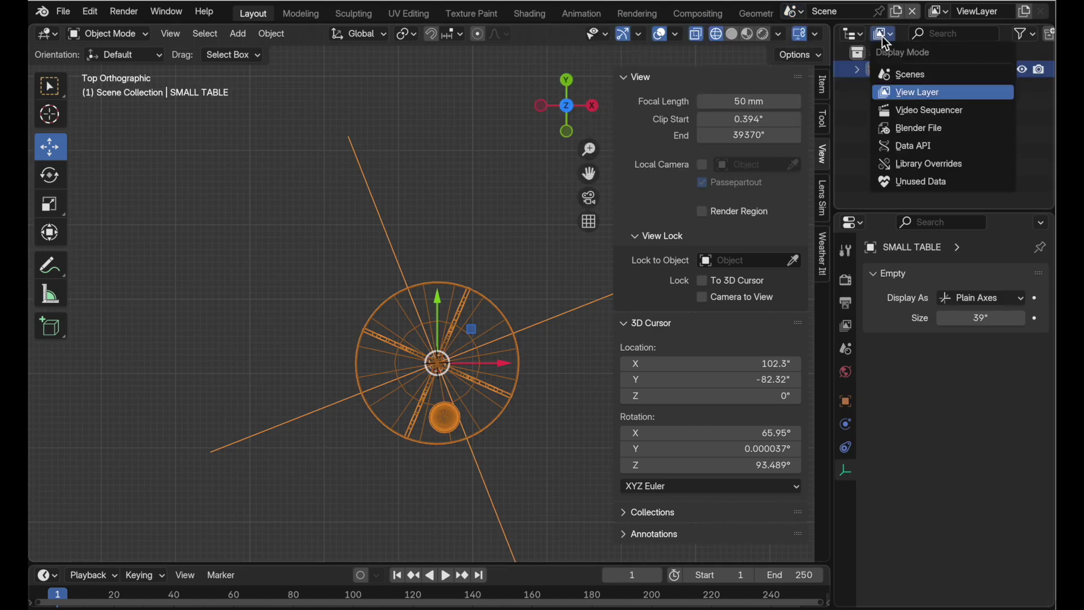
{"action": "left_click", "coordinate": [890, 128]}
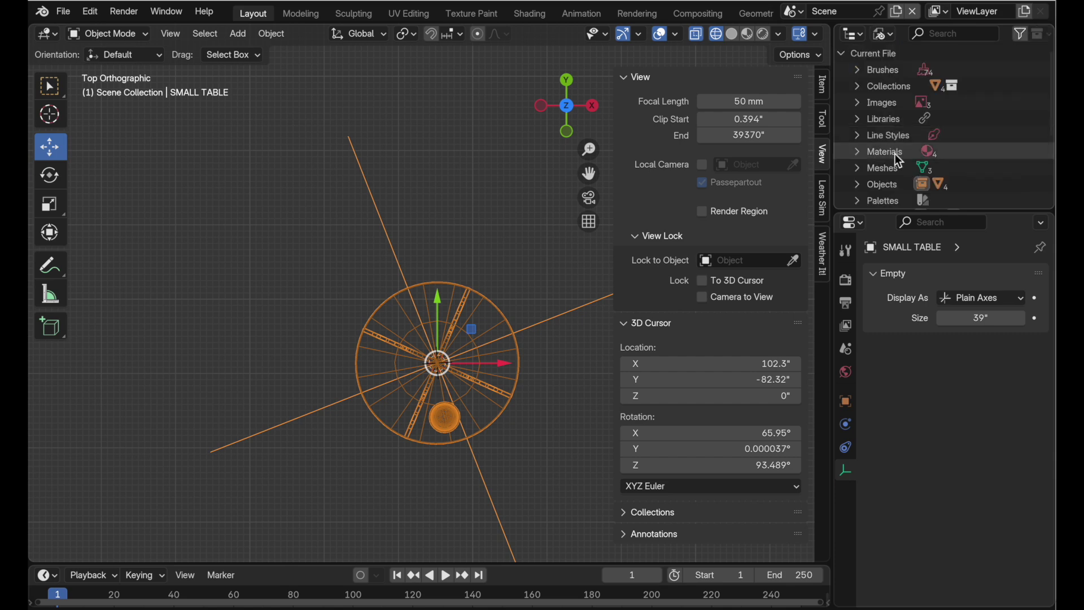
{"action": "left_click", "coordinate": [857, 86]}
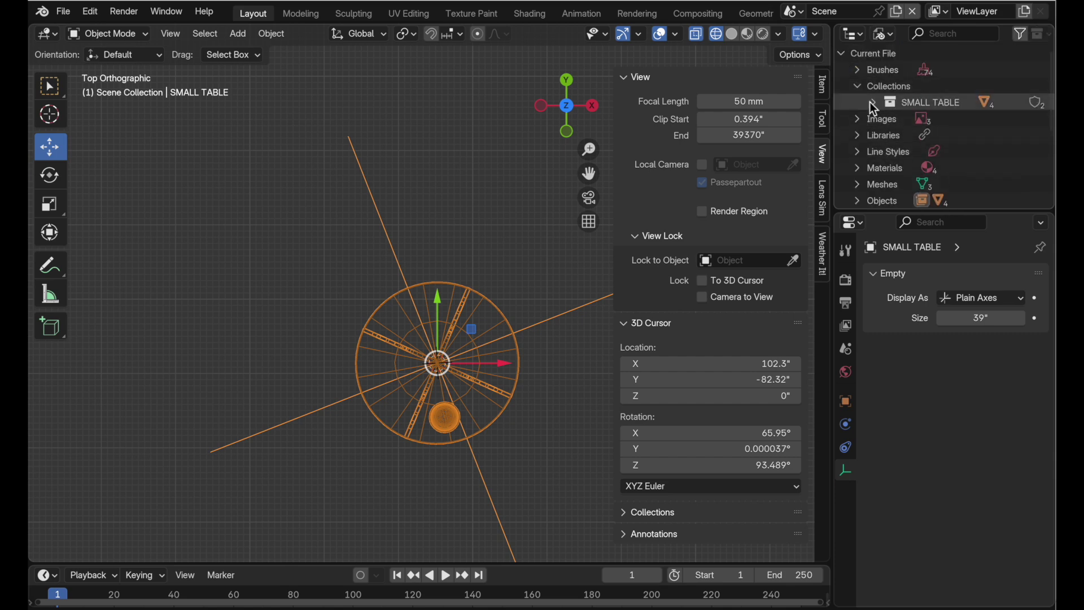
{"action": "left_click", "coordinate": [874, 102]}
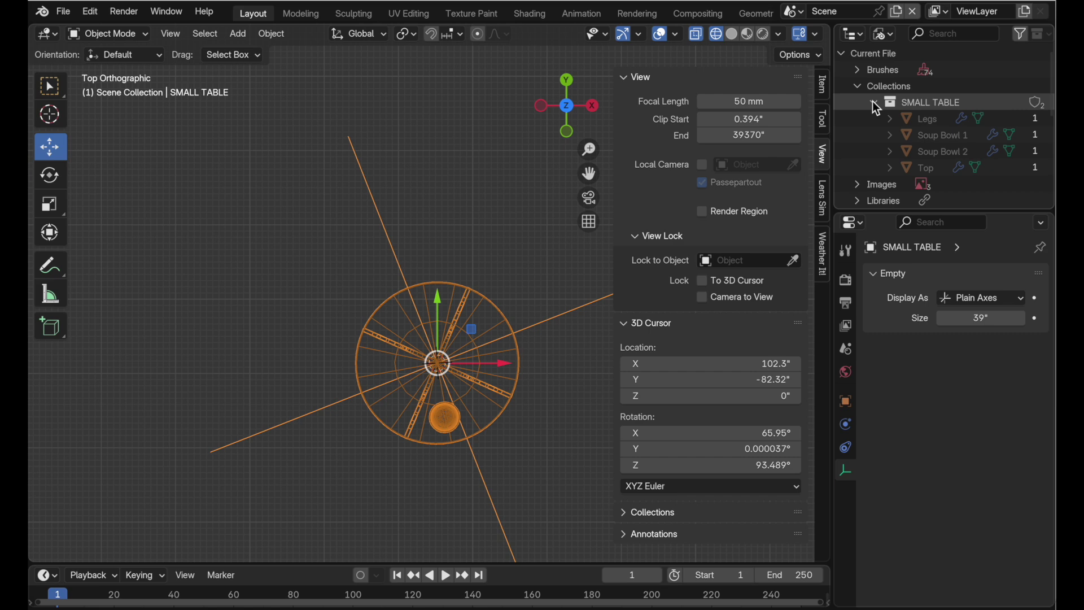
{"action": "left_click", "coordinate": [873, 103]}
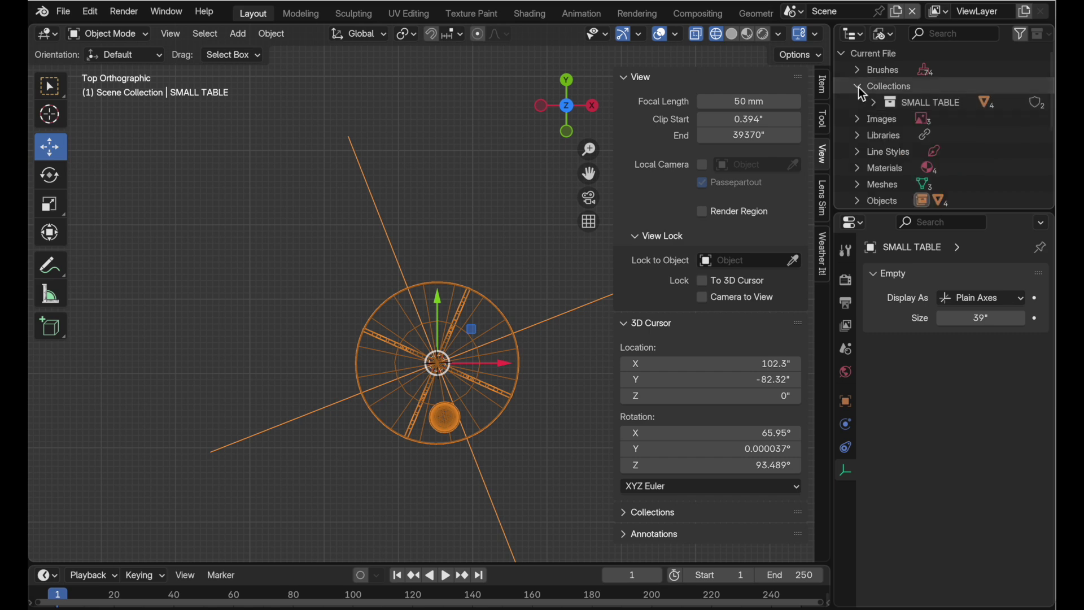
{"action": "left_click", "coordinate": [858, 85]}
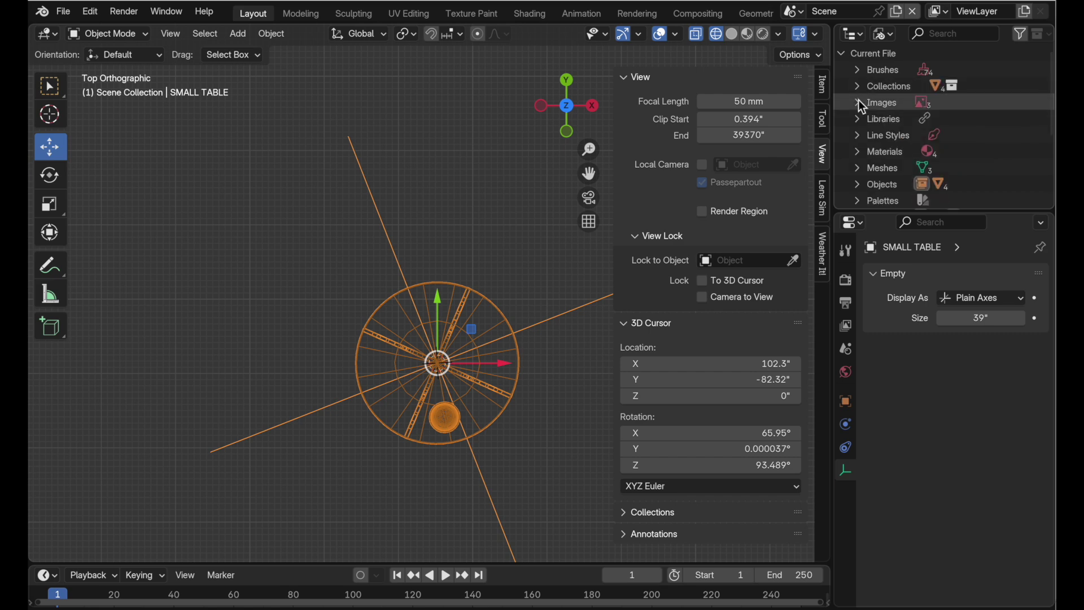
{"action": "scroll", "coordinate": [859, 169], "scroll_direction": "down", "scroll_amount": 2}
{"action": "left_click", "coordinate": [857, 148]}
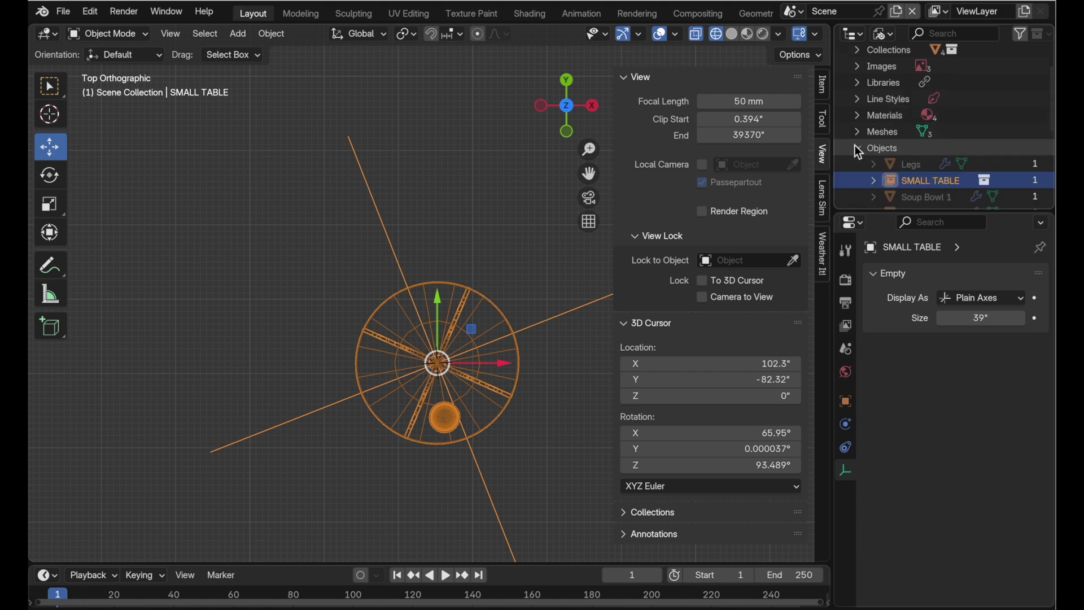
{"action": "scroll", "coordinate": [872, 166], "scroll_direction": "down", "scroll_amount": 3}
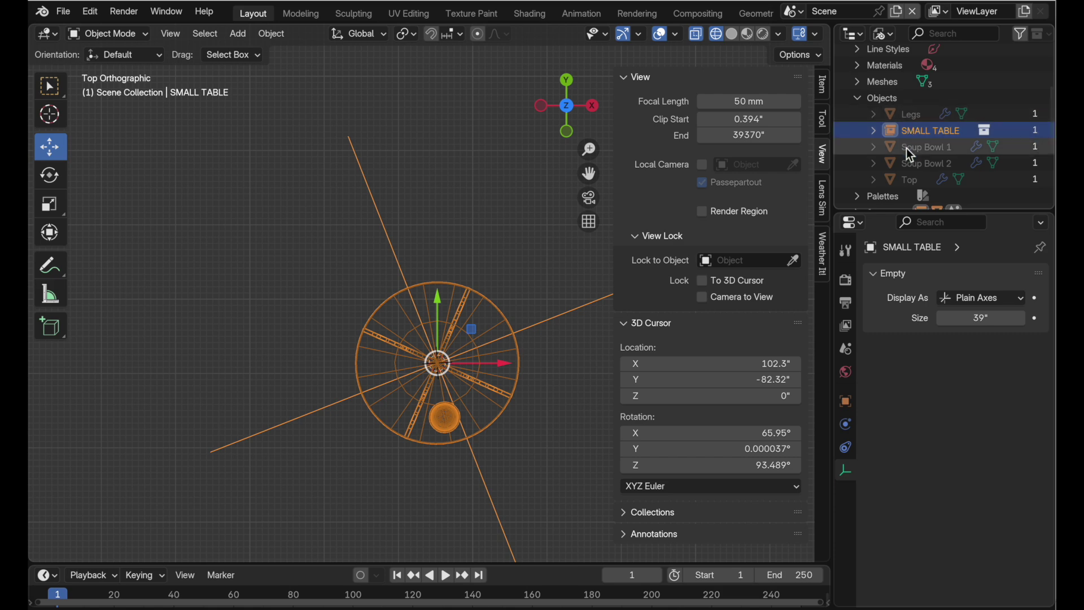
{"action": "left_click", "coordinate": [858, 98]}
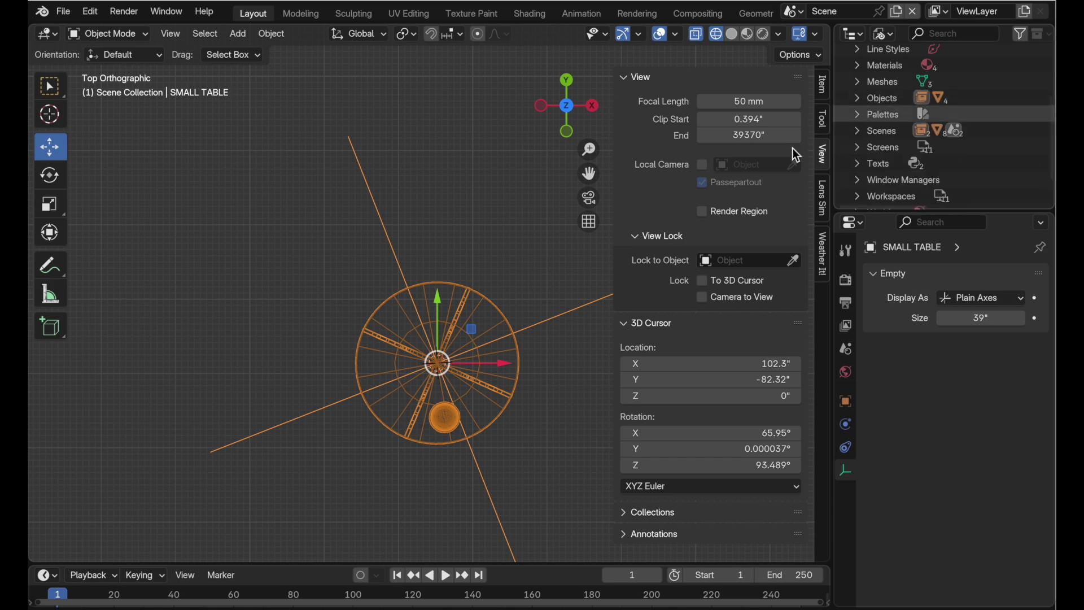
Step: Switch to the Library scene and inspect the Legs and Top objects and the file's meshes
{"action": "key", "text": "ctrl+Tab"}
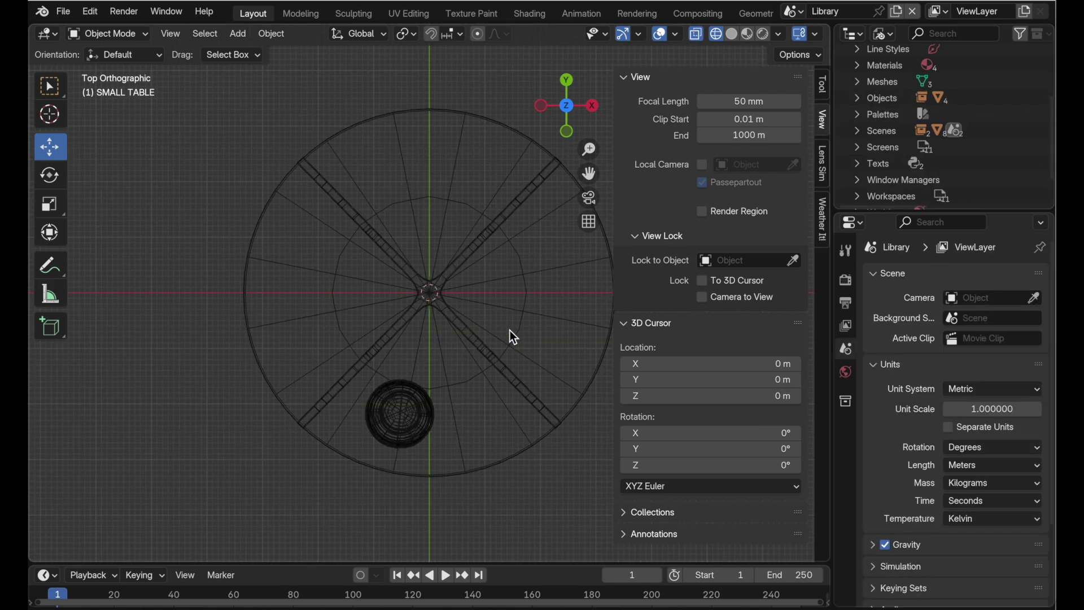
{"action": "middle_click_drag", "start_coordinate": [535, 468], "coordinate": [520, 345]}
{"action": "left_click", "coordinate": [496, 398]}
{"action": "middle_click_drag", "start_coordinate": [496, 398], "coordinate": [382, 252], "text": "shift"}
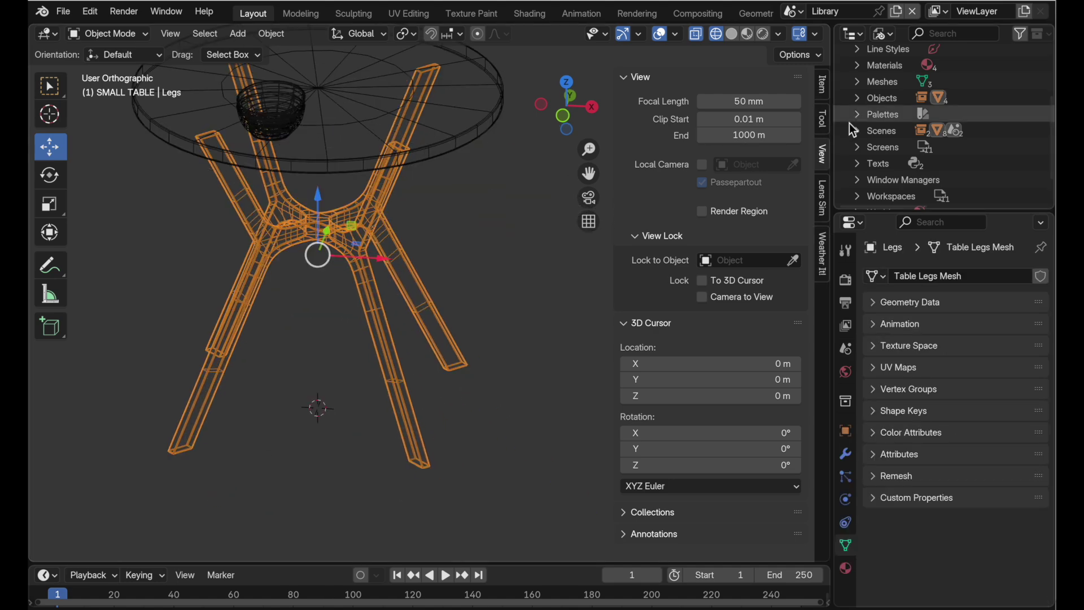
{"action": "left_click", "coordinate": [857, 82]}
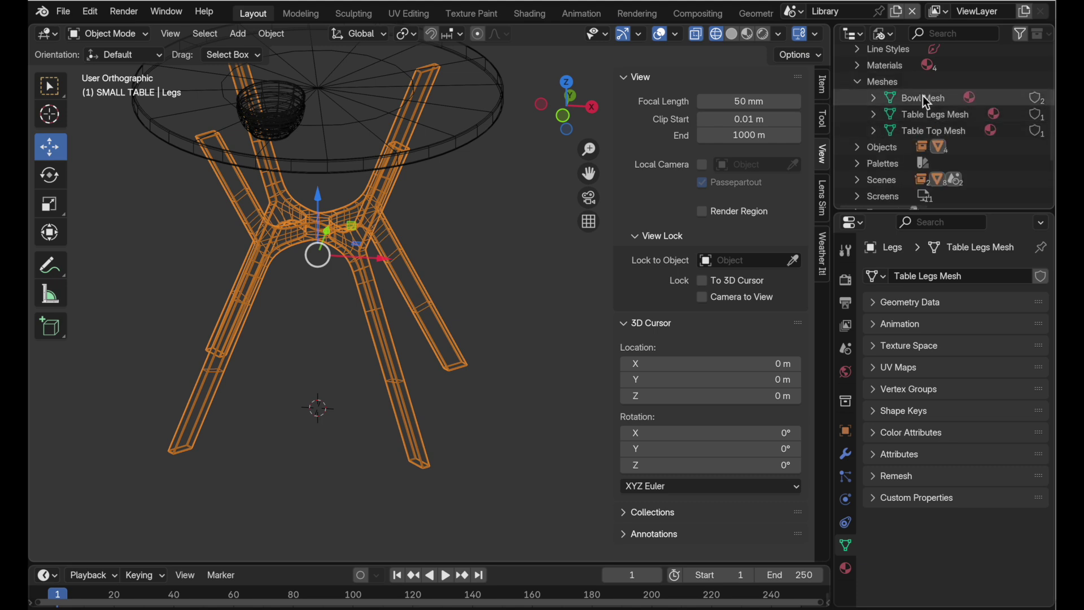
{"action": "left_click", "coordinate": [456, 141]}
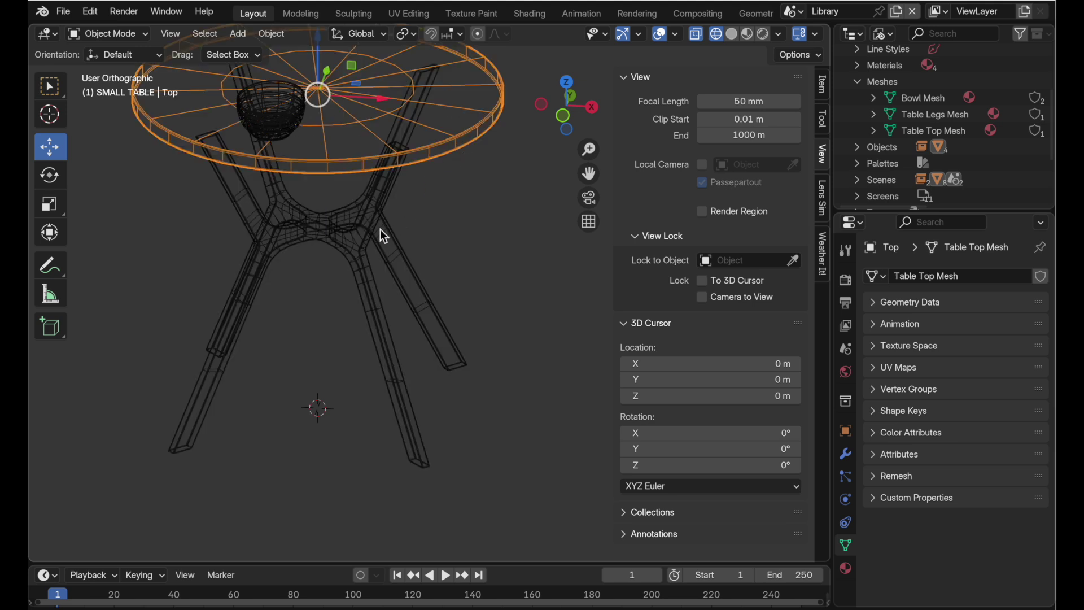
{"action": "left_click", "coordinate": [381, 230]}
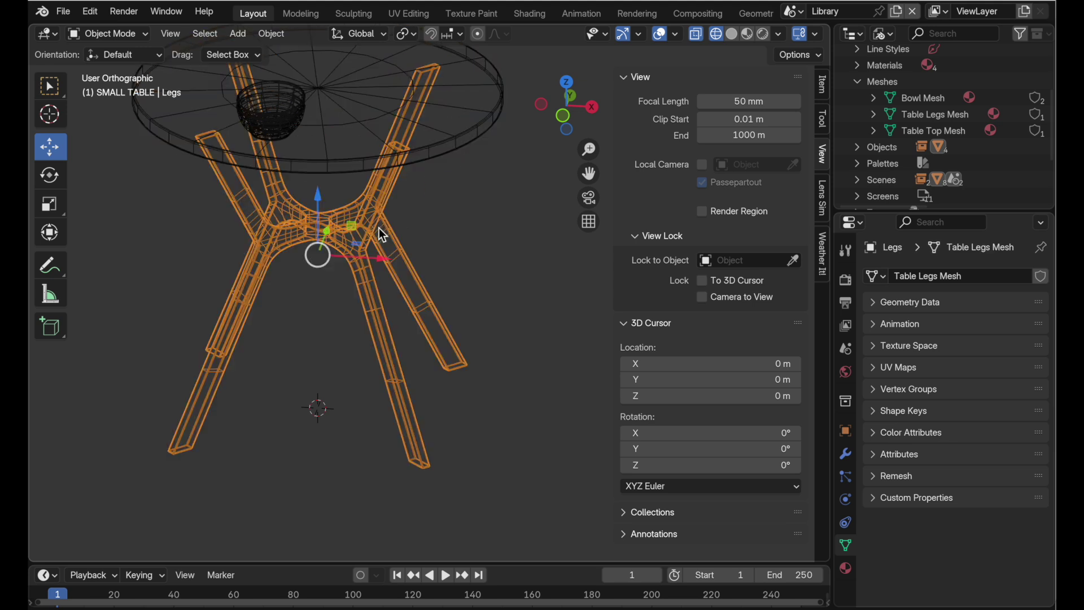
Step: List the file's objects and select Soup Bowl 1 and Soup Bowl 2, confirming they share Bowl Mesh
{"action": "left_click", "coordinate": [859, 85]}
{"action": "scroll", "coordinate": [880, 101], "scroll_direction": "up", "scroll_amount": 3}
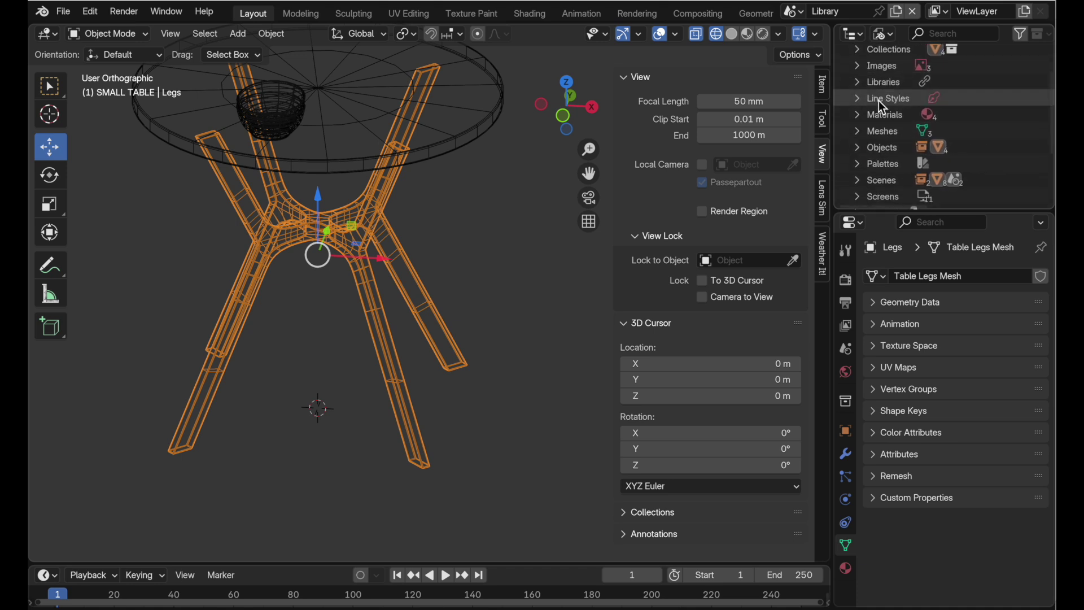
{"action": "scroll", "coordinate": [879, 101], "scroll_direction": "down", "scroll_amount": 2}
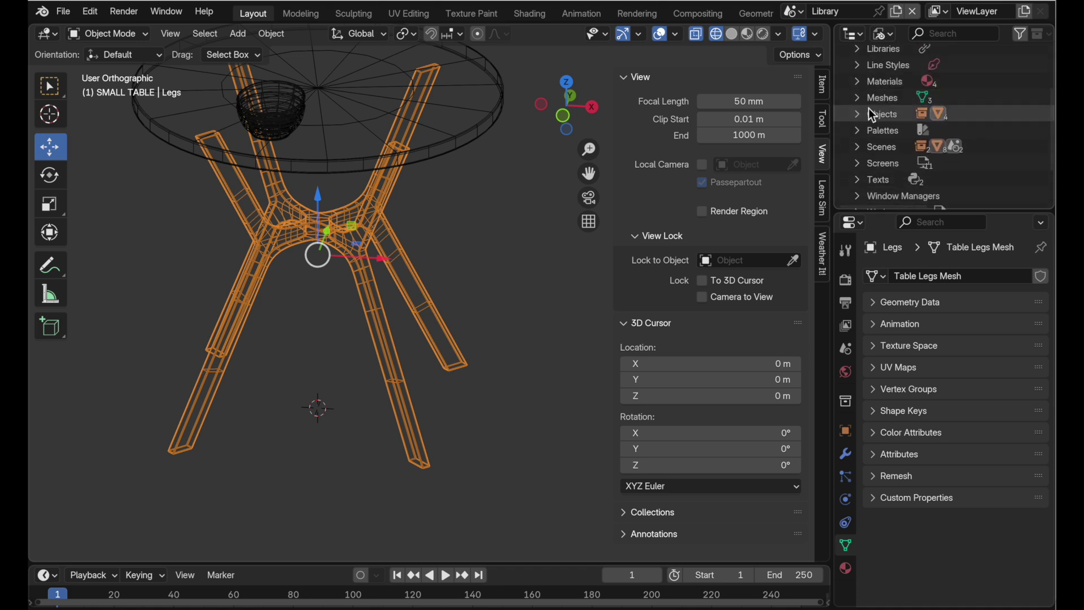
{"action": "left_click", "coordinate": [858, 114]}
{"action": "scroll", "coordinate": [923, 148], "scroll_direction": "down", "scroll_amount": 2}
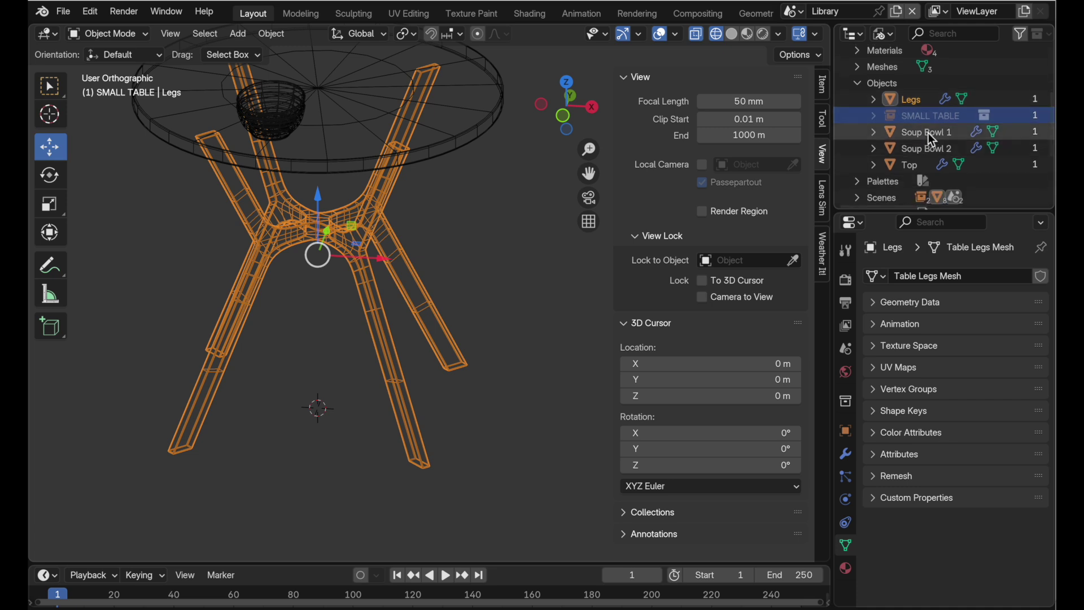
{"action": "left_click", "coordinate": [940, 132]}
{"action": "left_click", "coordinate": [940, 148]}
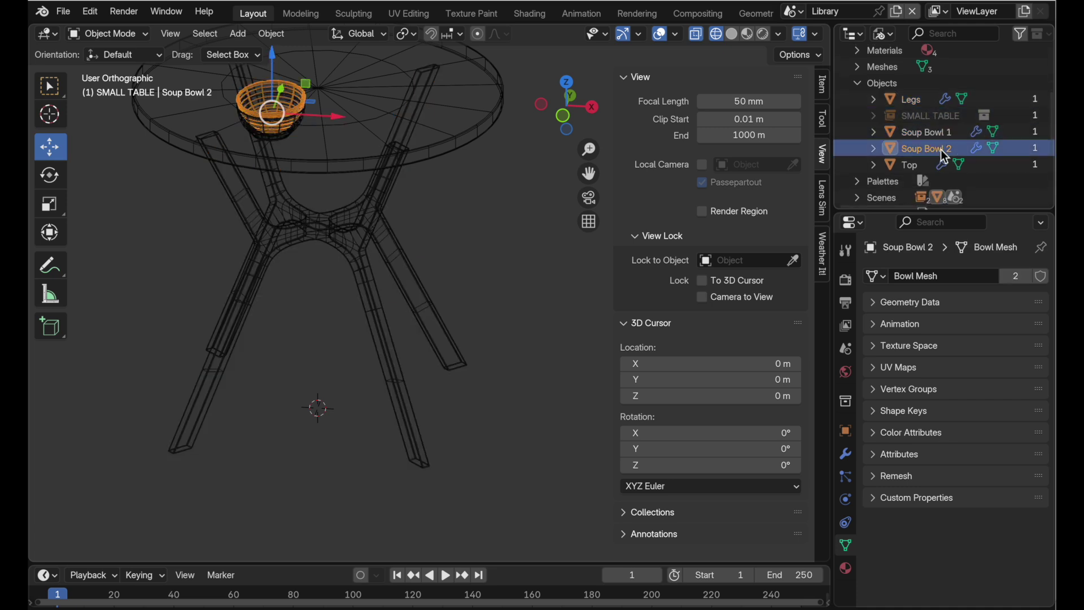
{"action": "left_click", "coordinate": [941, 134]}
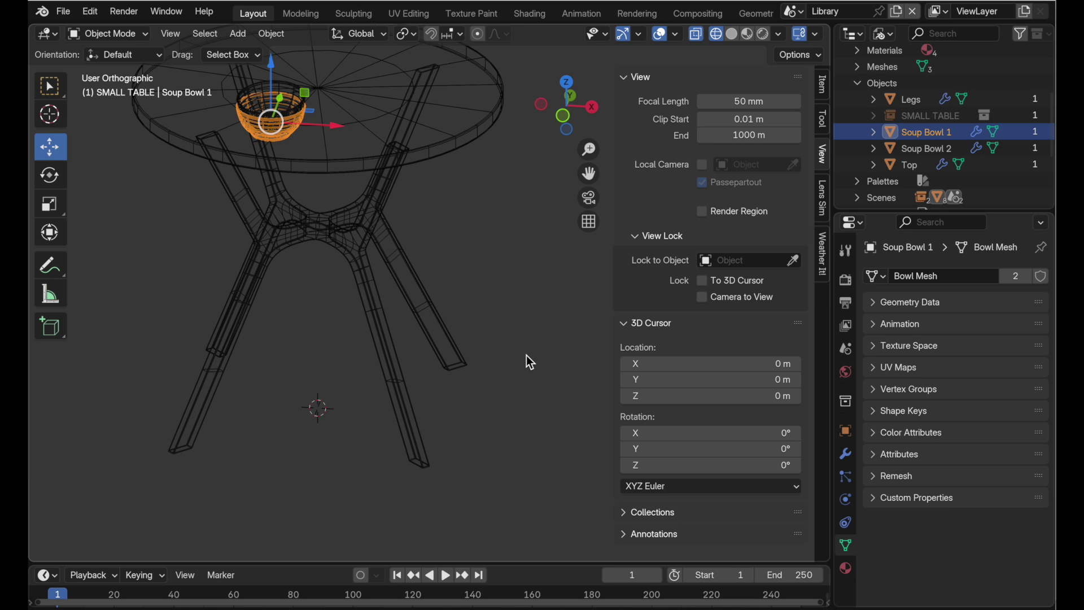
Step: Return to Scene and place a linked copy, SMALL TABLE.001, up-left of the original, rotated 24.5°
{"action": "key", "text": "ctrl+z"}
{"action": "key", "text": "ctrl+z"}
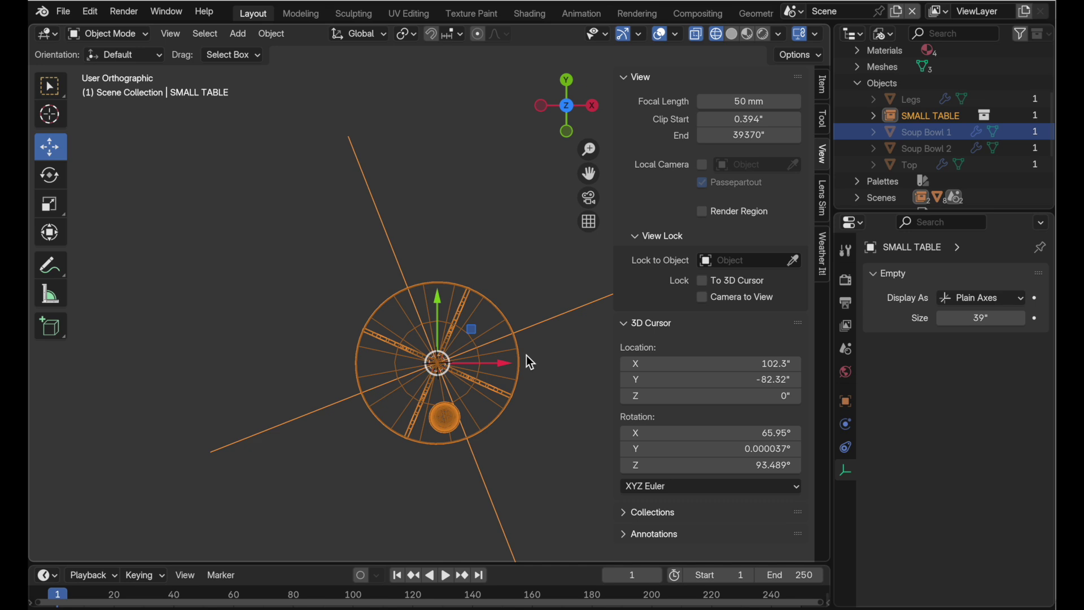
{"action": "key", "text": "alt+d"}
{"action": "left_click", "coordinate": [326, 214]}
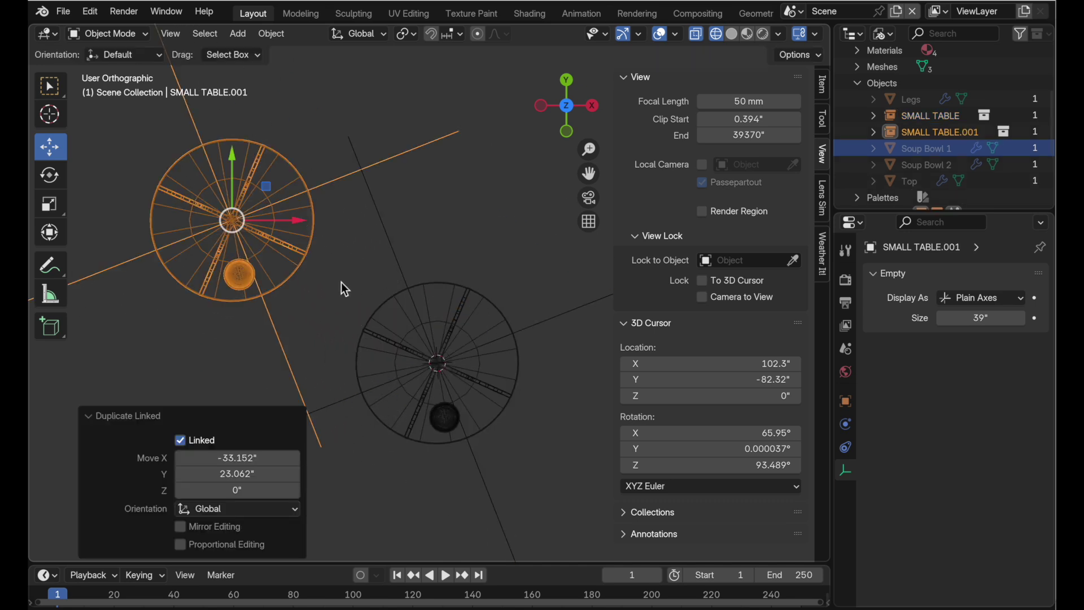
{"action": "key", "text": "r"}
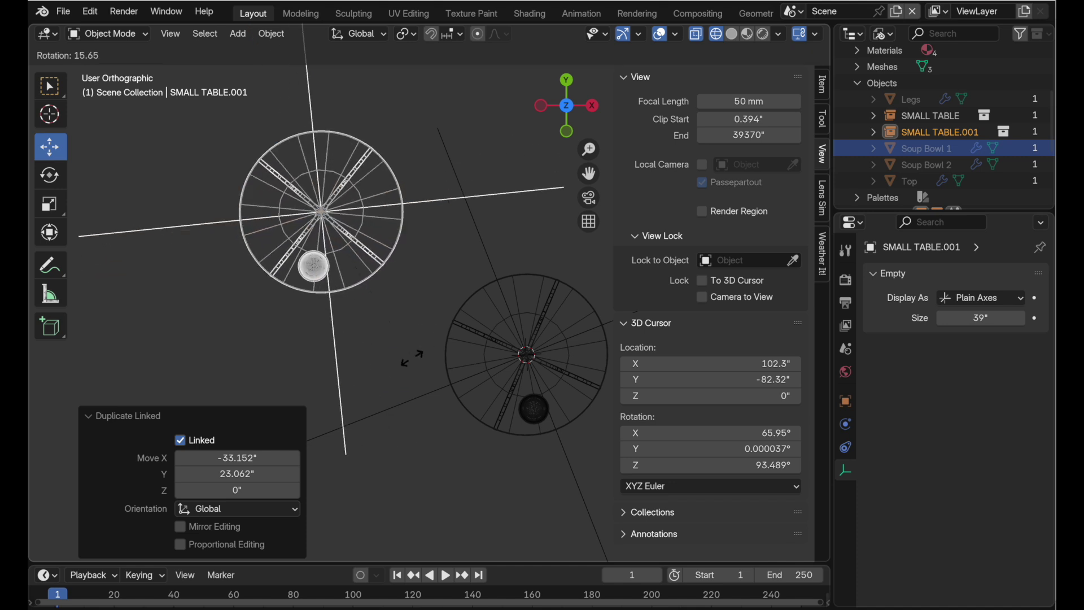
{"action": "left_click", "coordinate": [390, 373]}
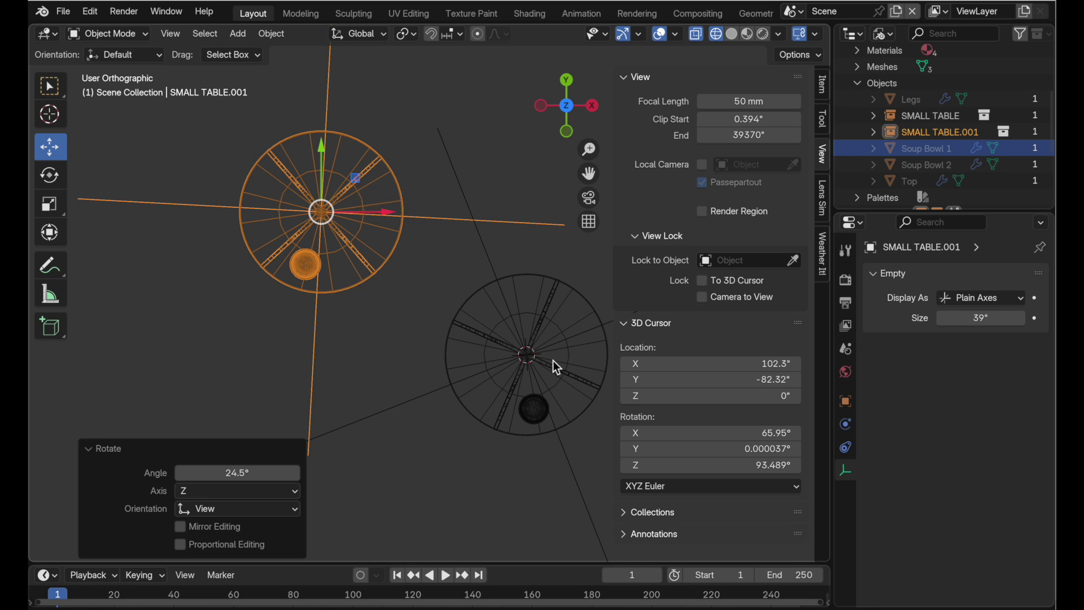
Step: Rename the SMALL TABLE collection to SMALL TABLE 1 in the Outliner
{"action": "scroll", "coordinate": [898, 154], "scroll_direction": "up", "scroll_amount": 5}
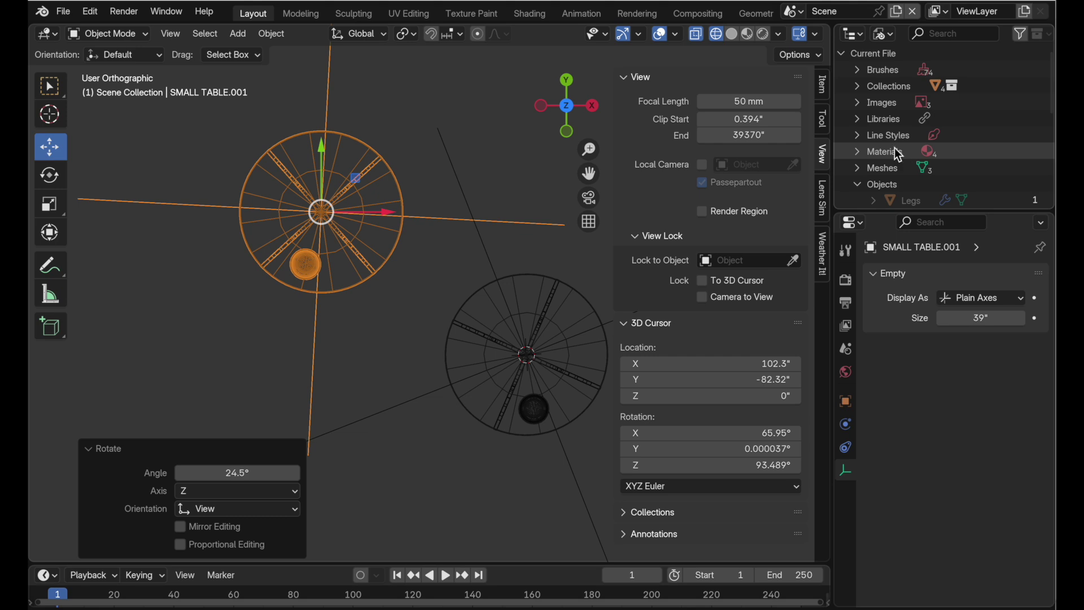
{"action": "left_click", "coordinate": [859, 85]}
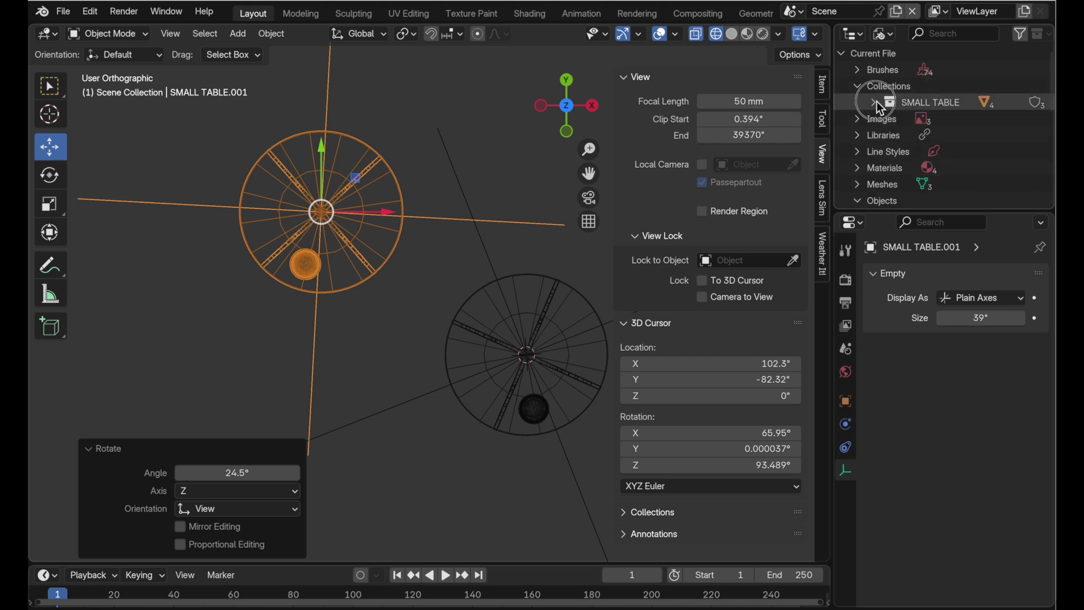
{"action": "left_click", "coordinate": [876, 101]}
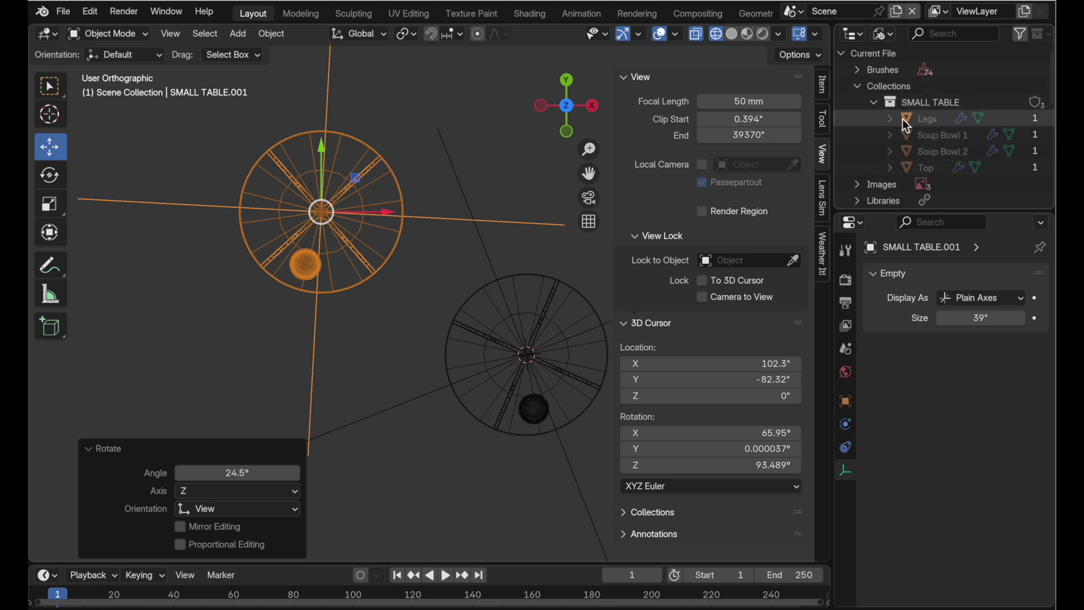
{"action": "left_click", "coordinate": [920, 102]}
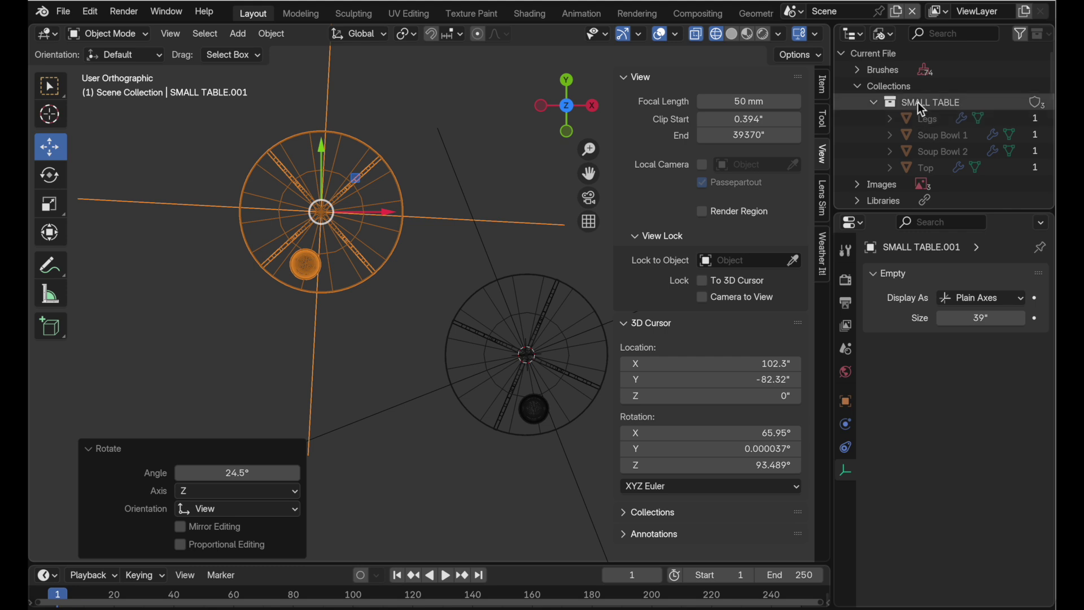
{"action": "double_click", "coordinate": [923, 101]}
{"action": "left_click", "coordinate": [923, 101]}
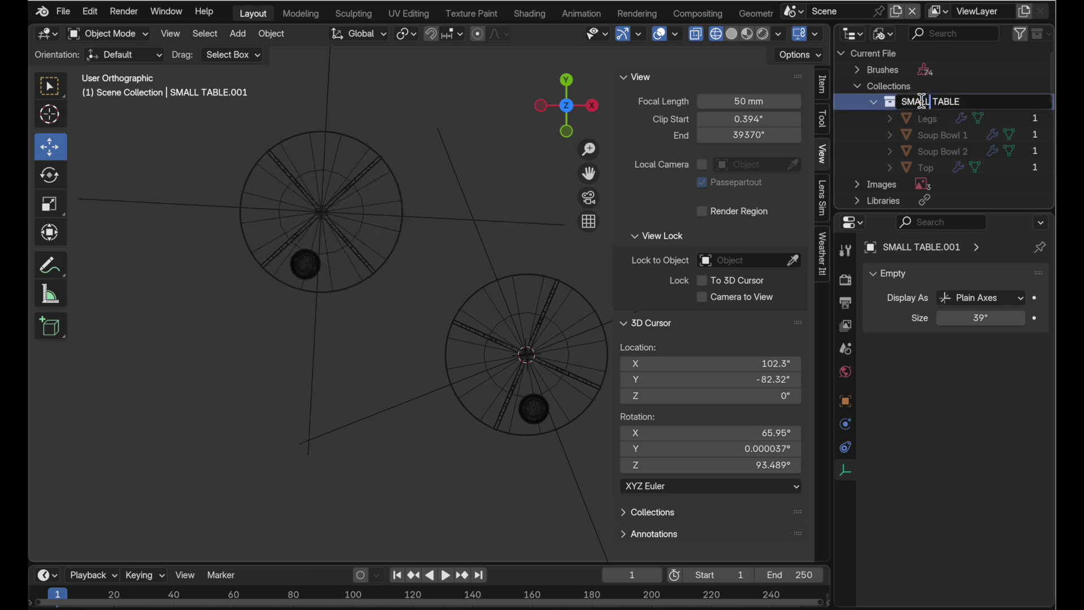
{"action": "key", "text": "End"}
{"action": "type", "text": "1"}
{"action": "key", "text": "Return"}
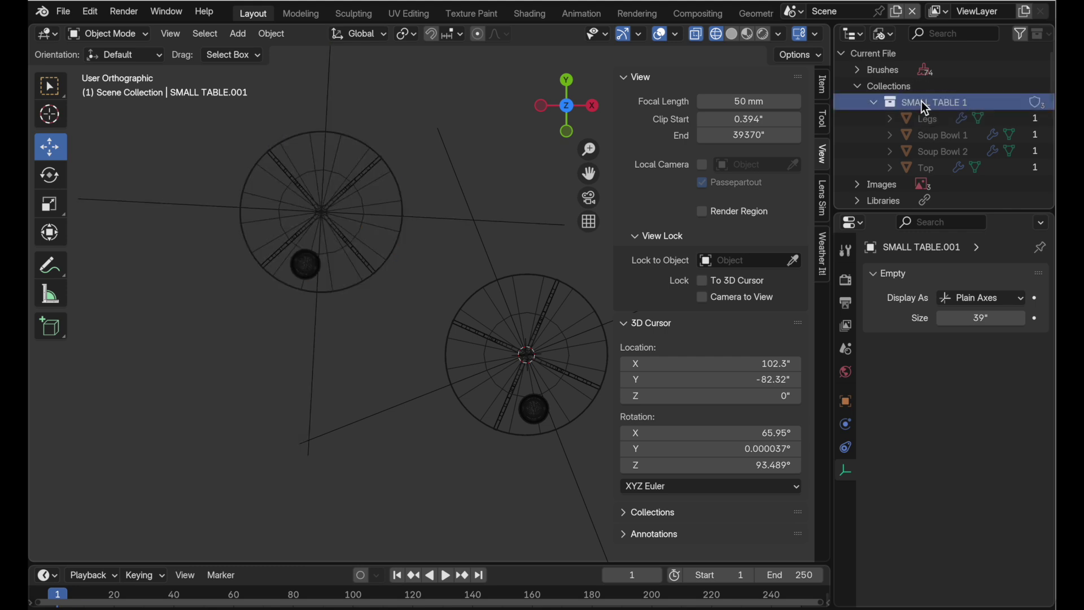
Step: Set the Outliner display mode to View Layer and select SMALL TABLE.001
{"action": "left_click", "coordinate": [857, 86]}
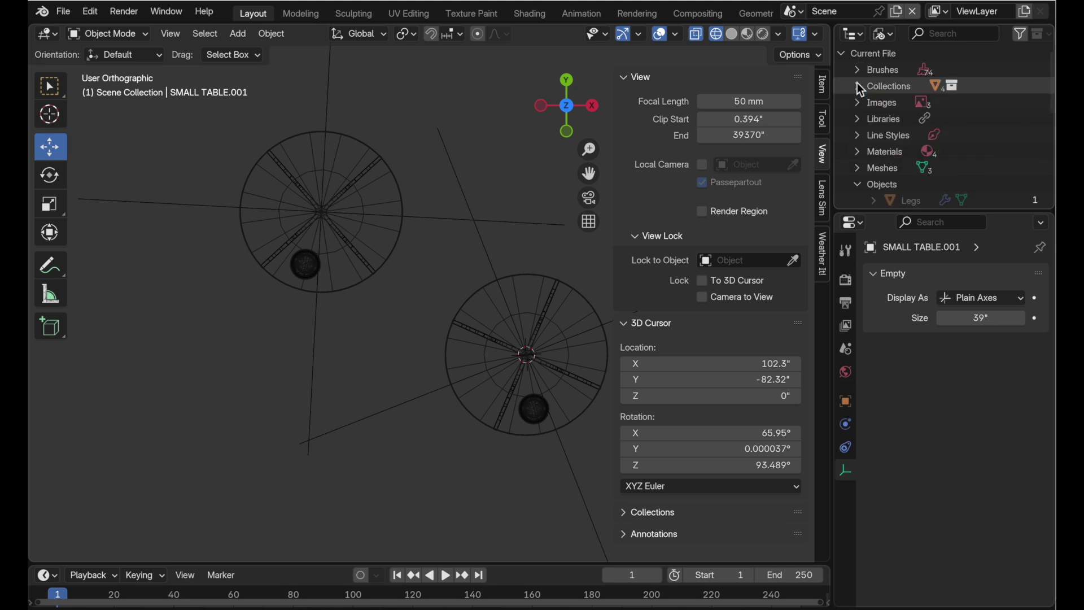
{"action": "left_click", "coordinate": [884, 34]}
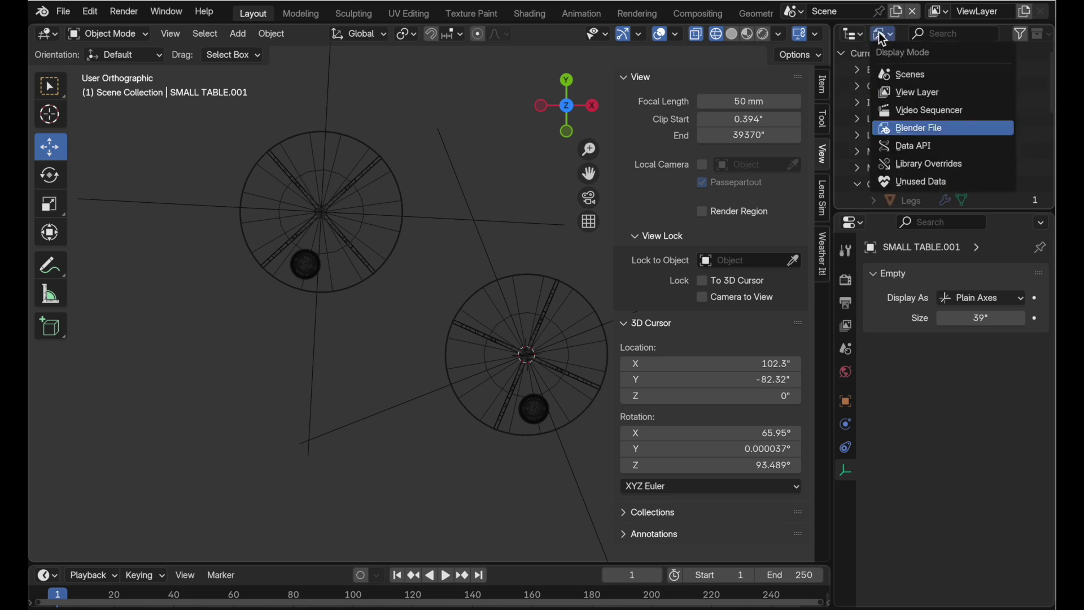
{"action": "left_click", "coordinate": [906, 92]}
{"action": "left_click", "coordinate": [394, 252]}
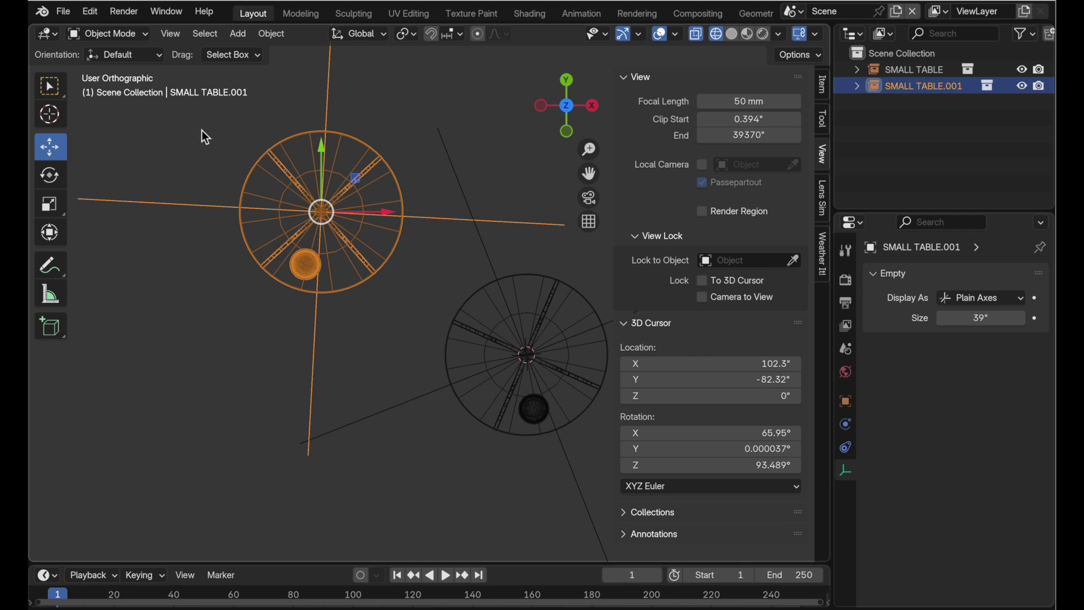
Step: Make SMALL TABLE.001's collection single user with Linked objects via Quick Groups (Shift+Ctrl+G)
{"action": "key", "text": "ctrl+shift+g"}
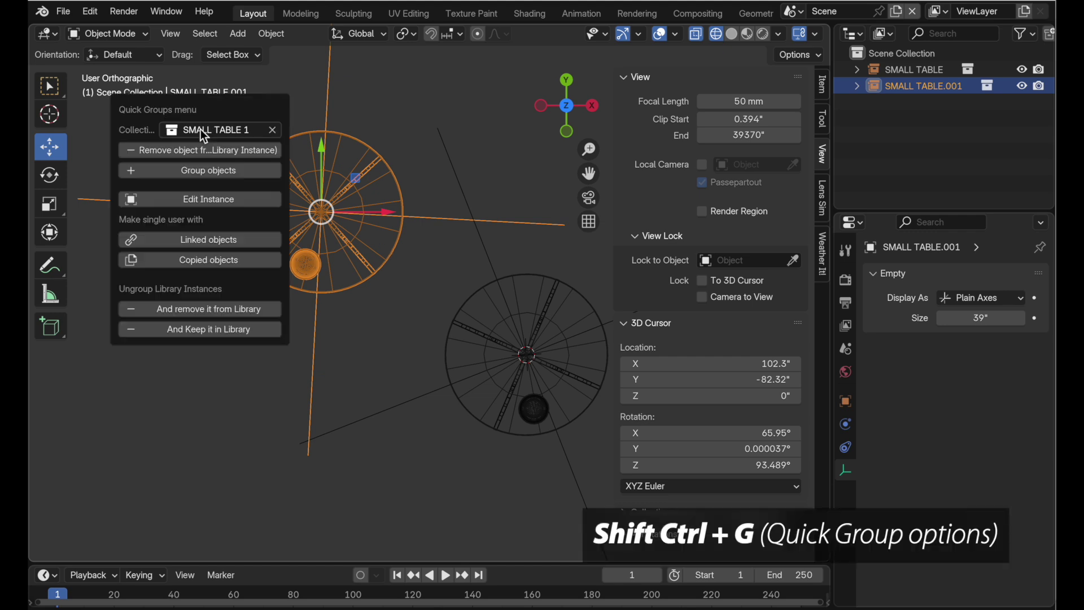
{"action": "left_click", "coordinate": [194, 239]}
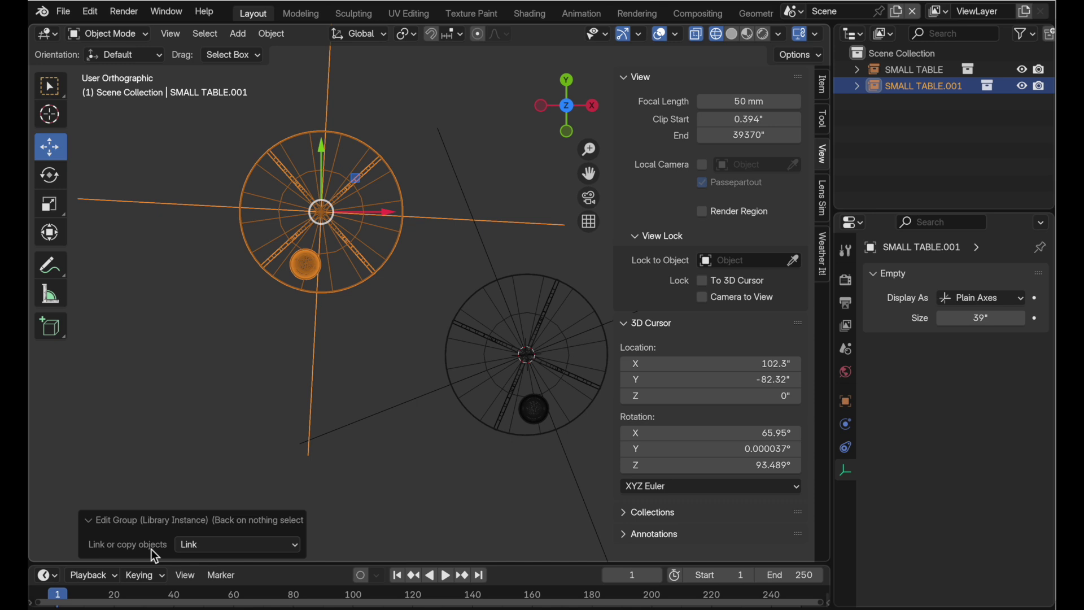
Step: In the Library scene, move Soup Bowl 1.001 and 2.001 up the tabletop, then return to Scene
{"action": "left_click", "coordinate": [507, 205]}
{"action": "left_click", "coordinate": [403, 229]}
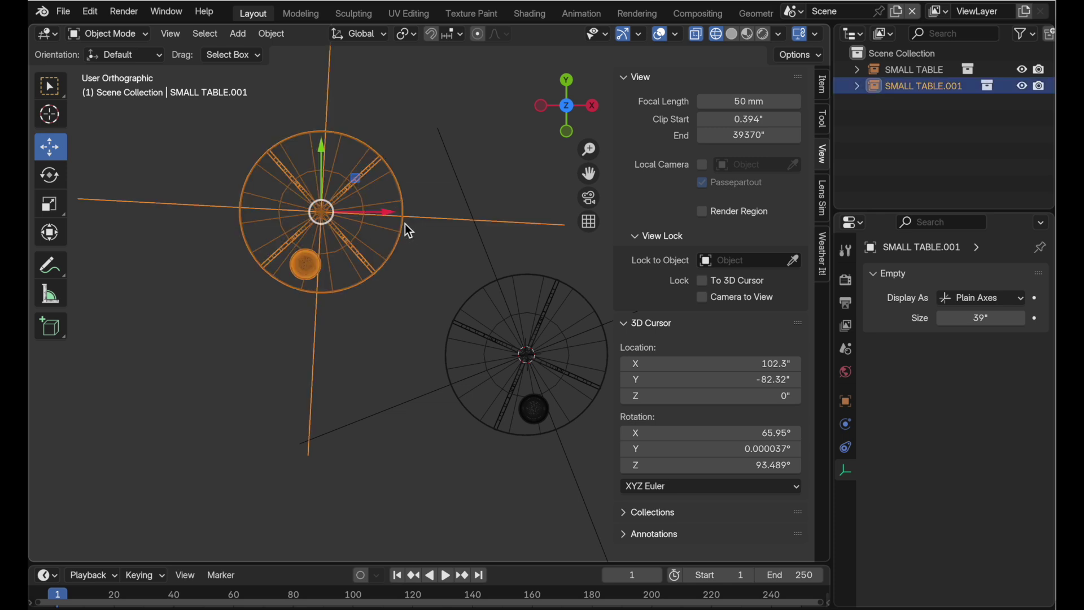
{"action": "key", "text": "ctrl+Tab"}
{"action": "left_click", "coordinate": [425, 417]}
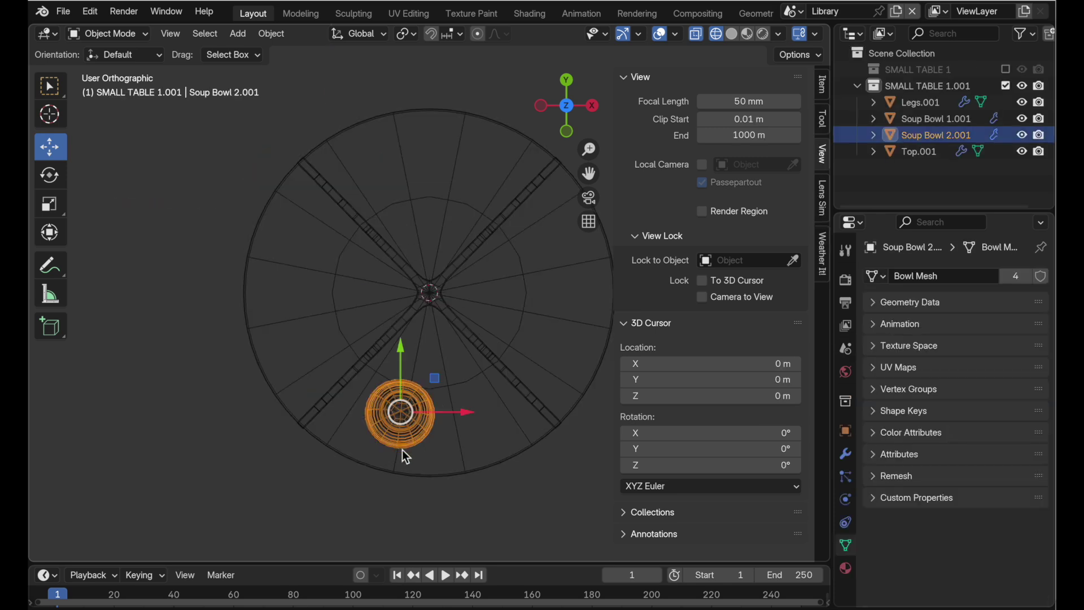
{"action": "left_click", "coordinate": [390, 436], "text": "shift"}
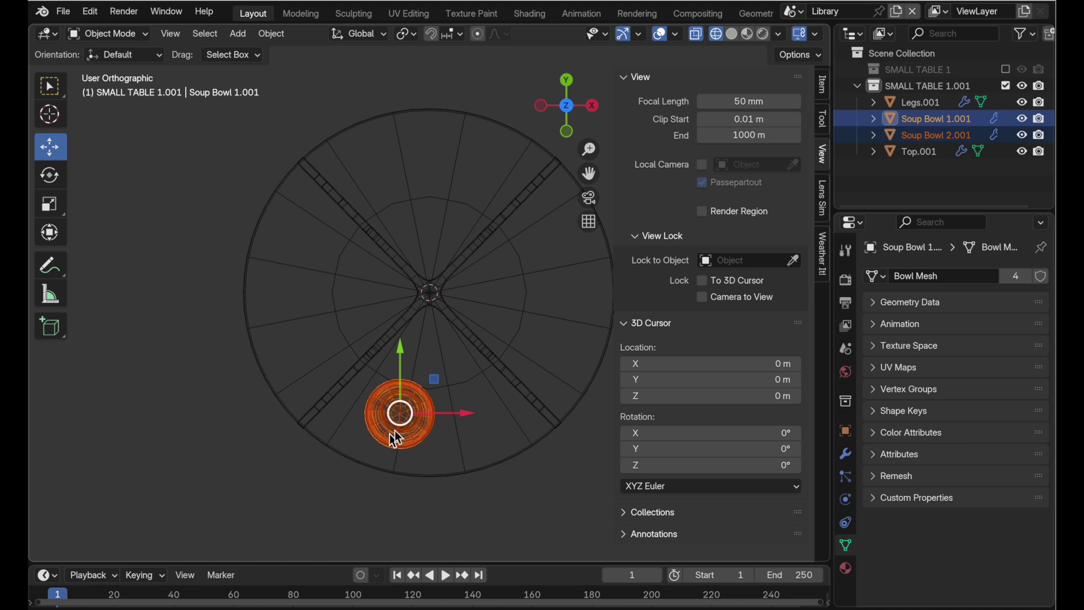
{"action": "left_click_drag", "start_coordinate": [406, 398], "coordinate": [415, 222]}
{"action": "left_click", "coordinate": [226, 185]}
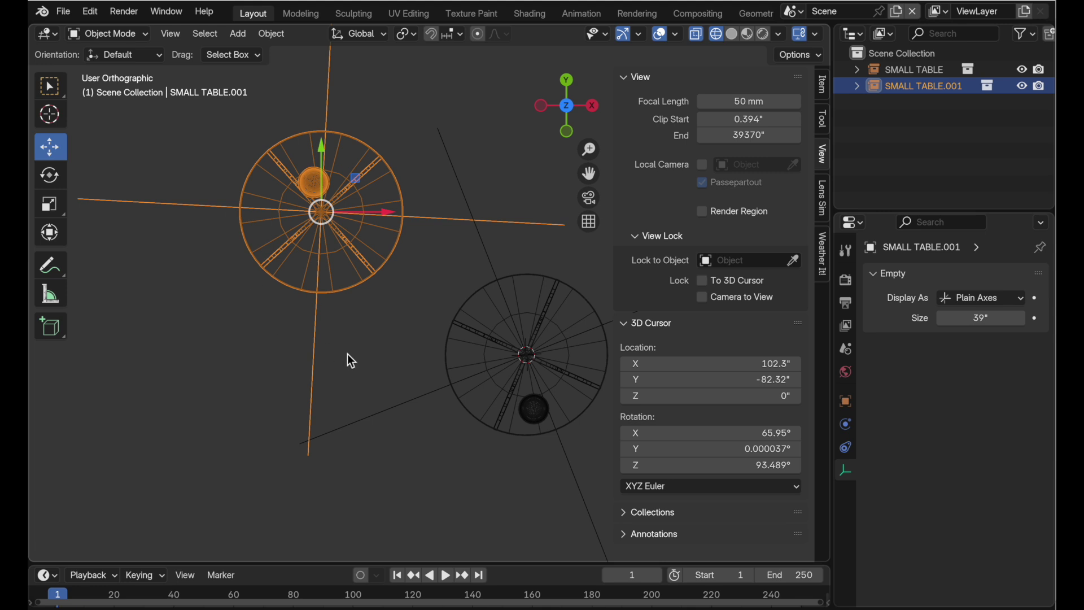
{"action": "left_click", "coordinate": [348, 355]}
{"action": "left_click", "coordinate": [321, 177]}
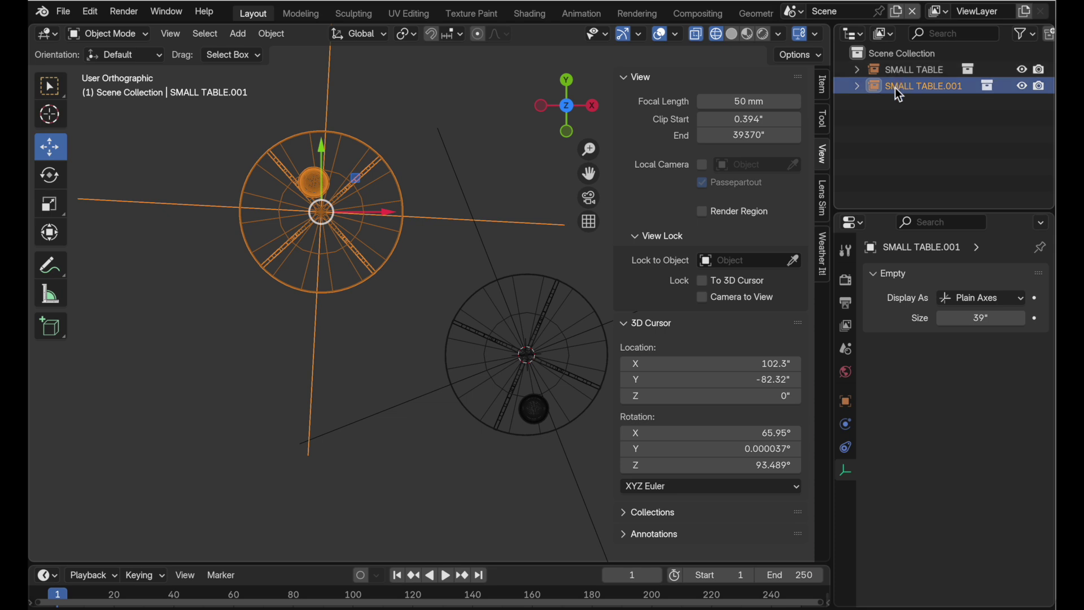
Step: Switch the Outliner to Blender File and rename SMALL TABLE 1.001 to SMALL TABLE 2
{"action": "left_click", "coordinate": [885, 35]}
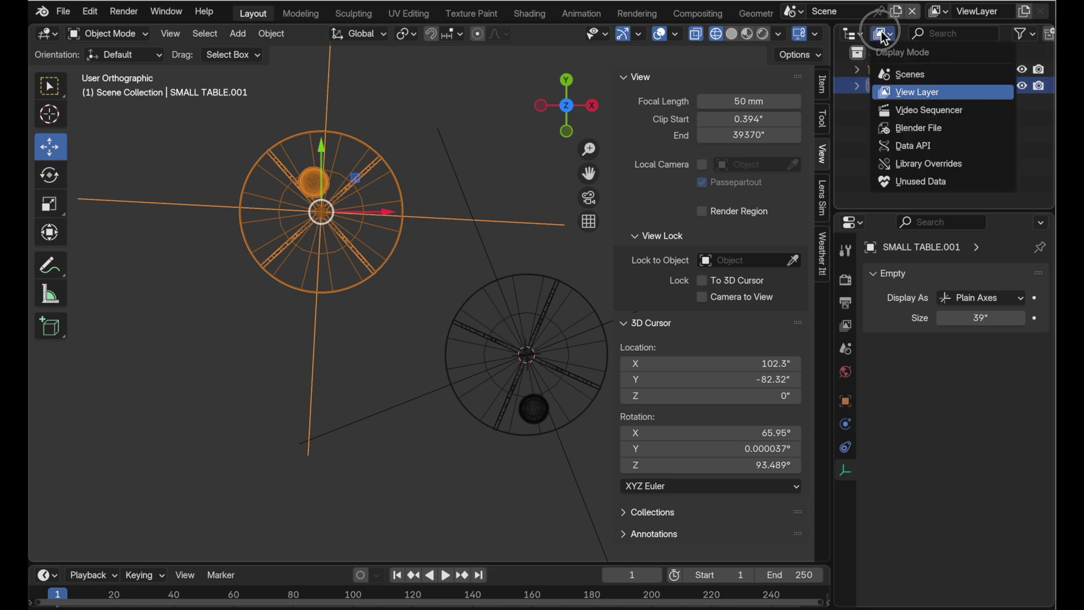
{"action": "left_click", "coordinate": [897, 129]}
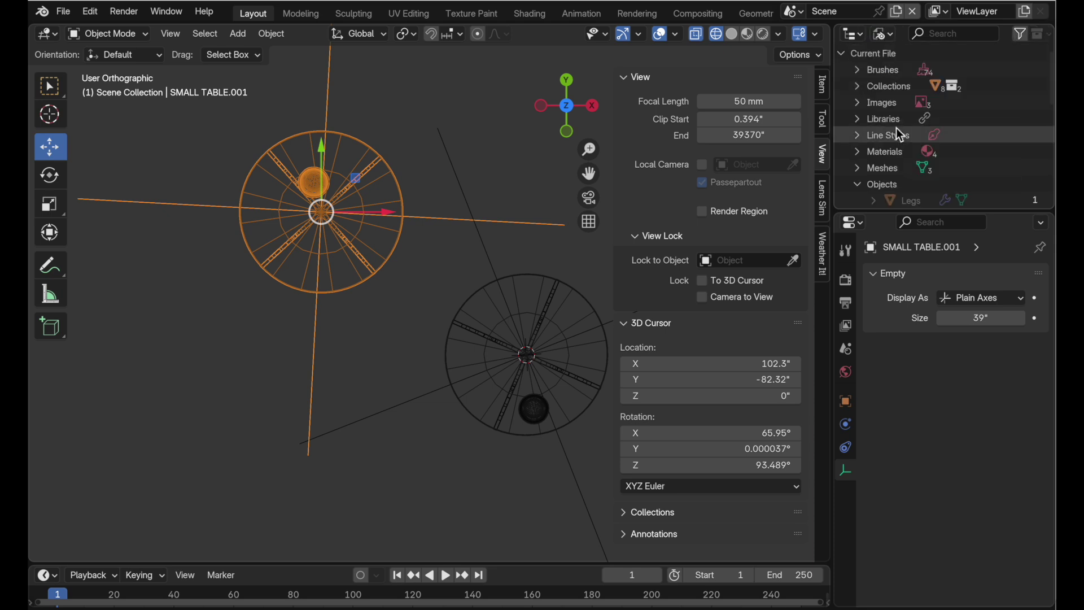
{"action": "left_click", "coordinate": [859, 86]}
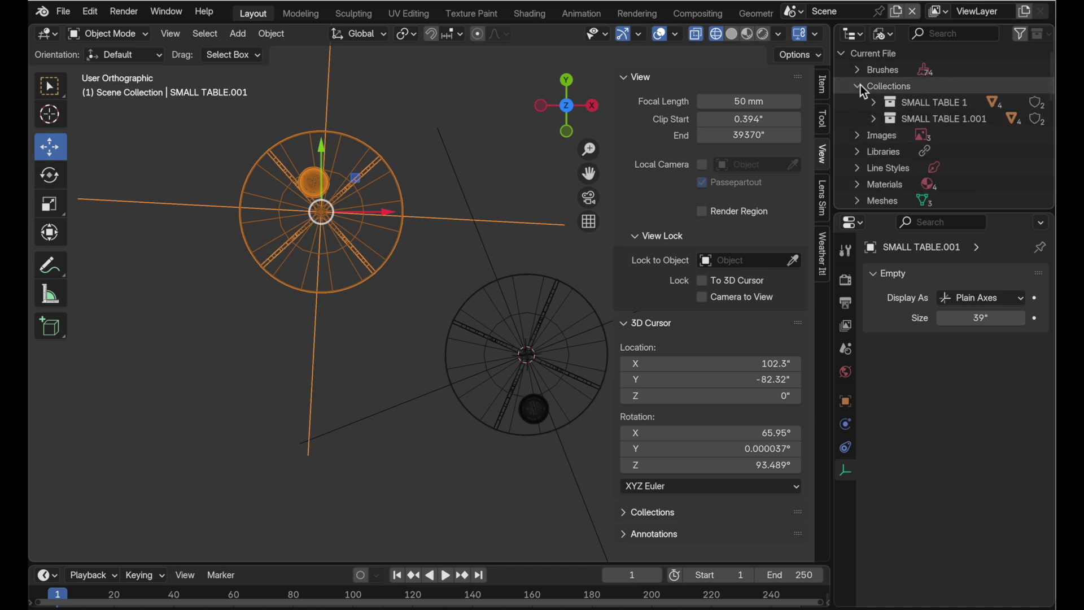
{"action": "double_click", "coordinate": [901, 118]}
{"action": "key", "text": "BackSpace"}
{"action": "key", "text": "BackSpace"}
{"action": "key", "text": "BackSpace"}
{"action": "key", "text": "BackSpace"}
{"action": "key", "text": "BackSpace"}
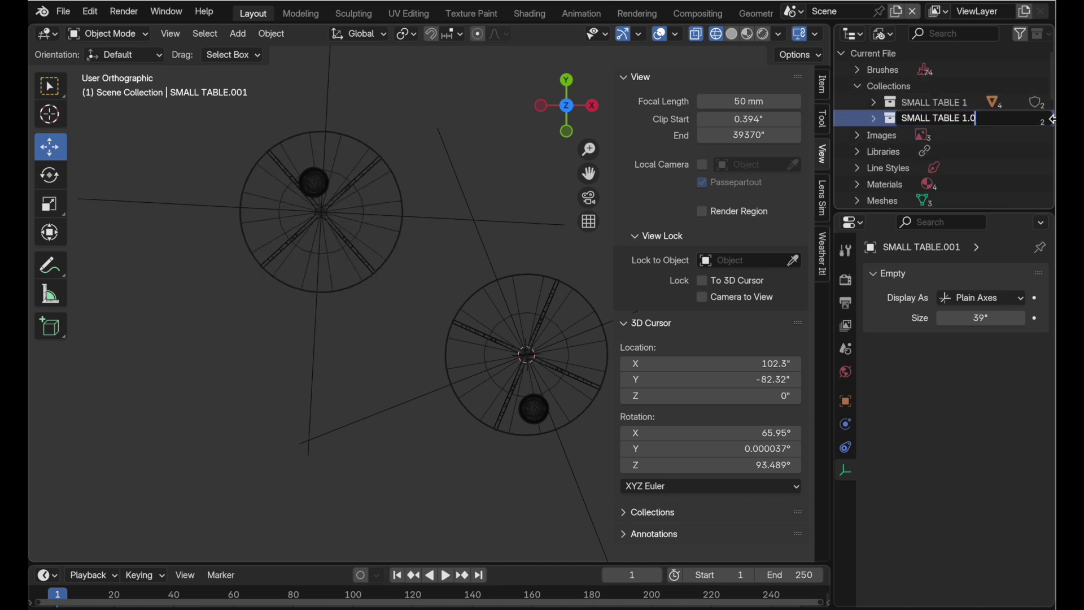
{"action": "type", "text": "2"}
{"action": "key", "text": "Return"}
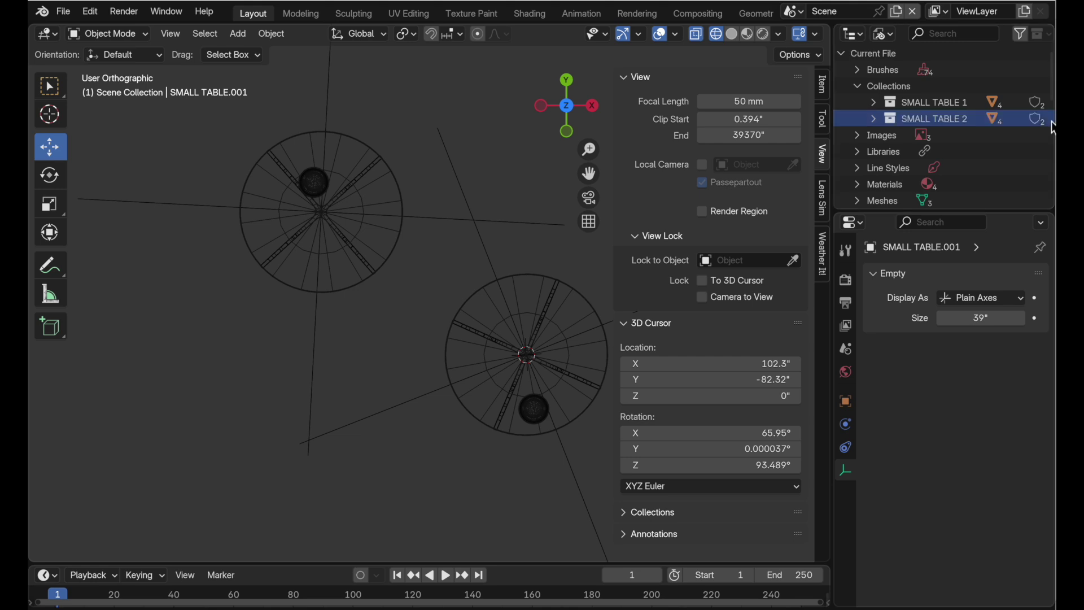
Step: Expand SMALL TABLE 2 to see Legs.001, Soup Bowl 1.001, Soup Bowl 2.001 and Top.001
{"action": "left_click", "coordinate": [874, 120]}
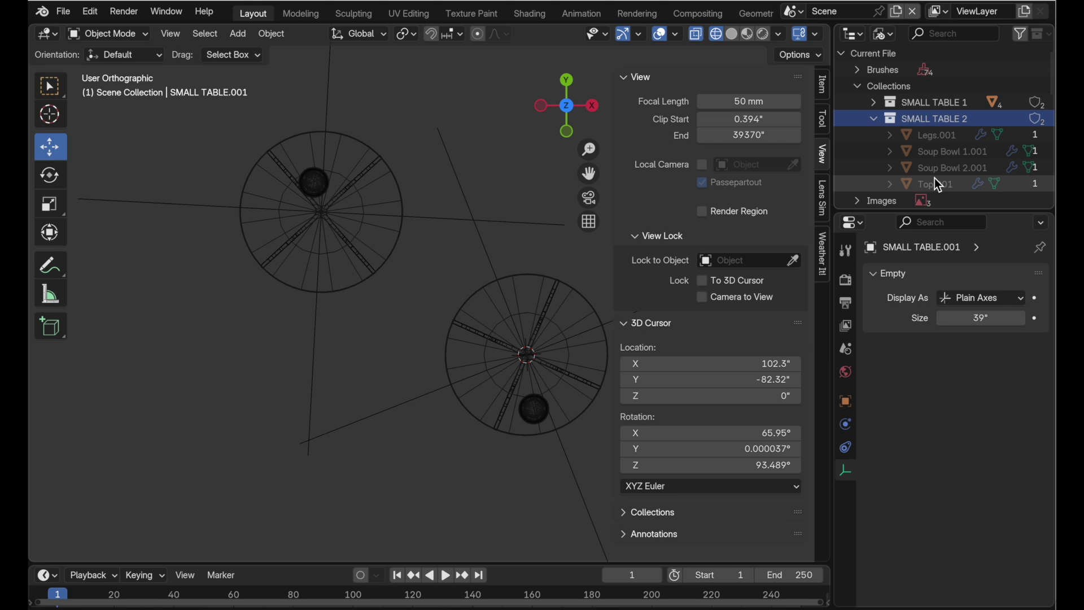
{"action": "scroll", "coordinate": [936, 181], "scroll_direction": "down", "scroll_amount": 10}
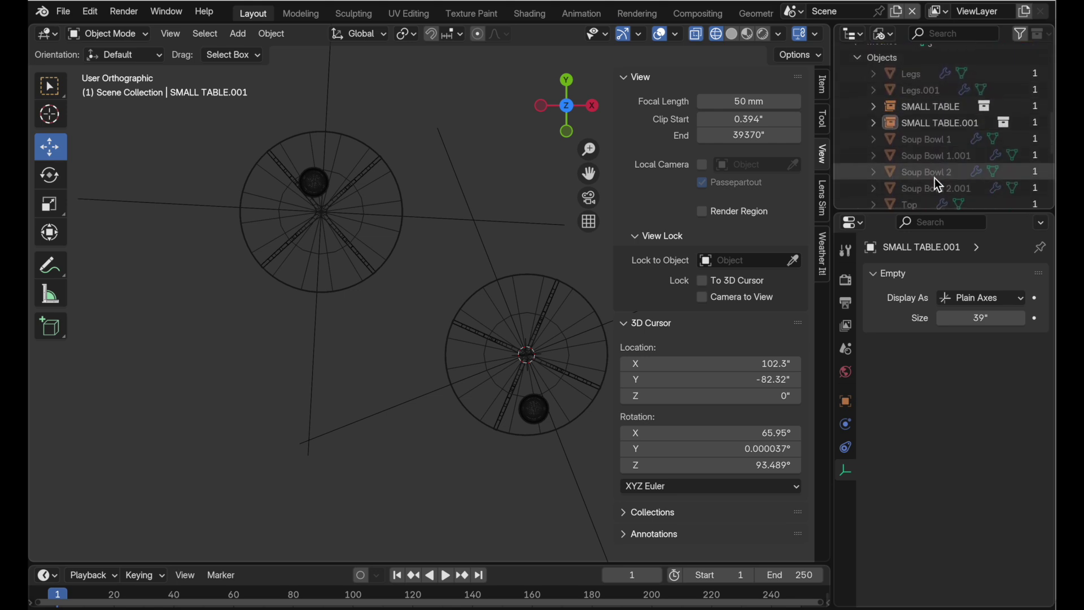
{"action": "scroll", "coordinate": [934, 177], "scroll_direction": "down", "scroll_amount": 1}
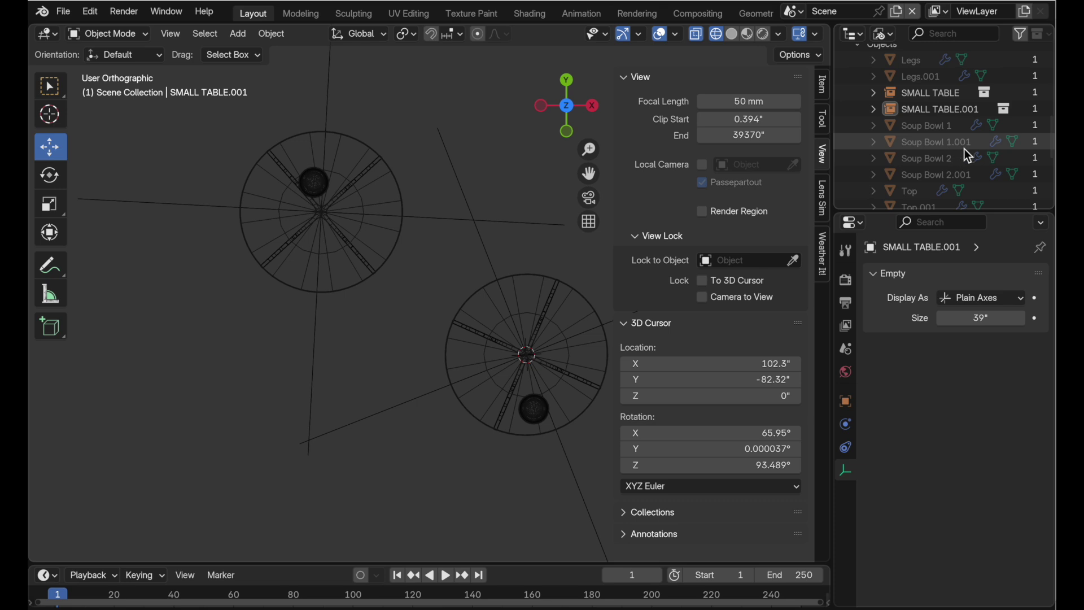
Step: Select Legs.001 on the upper-left table, then collapse Objects and expand Meshes to show the three meshes
{"action": "left_click", "coordinate": [370, 281]}
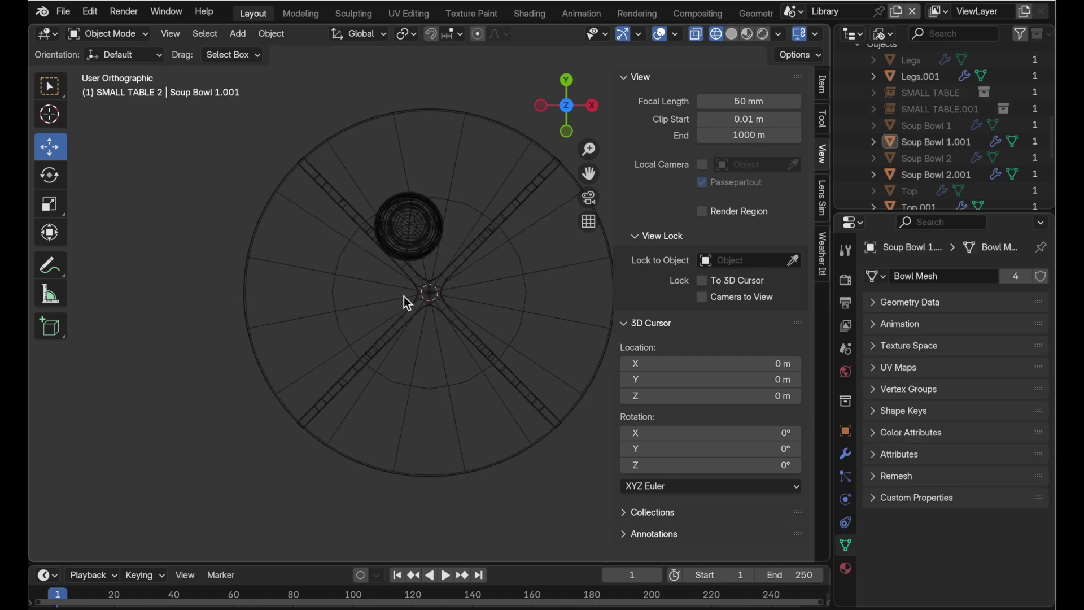
{"action": "middle_click_drag", "start_coordinate": [432, 397], "coordinate": [435, 335]}
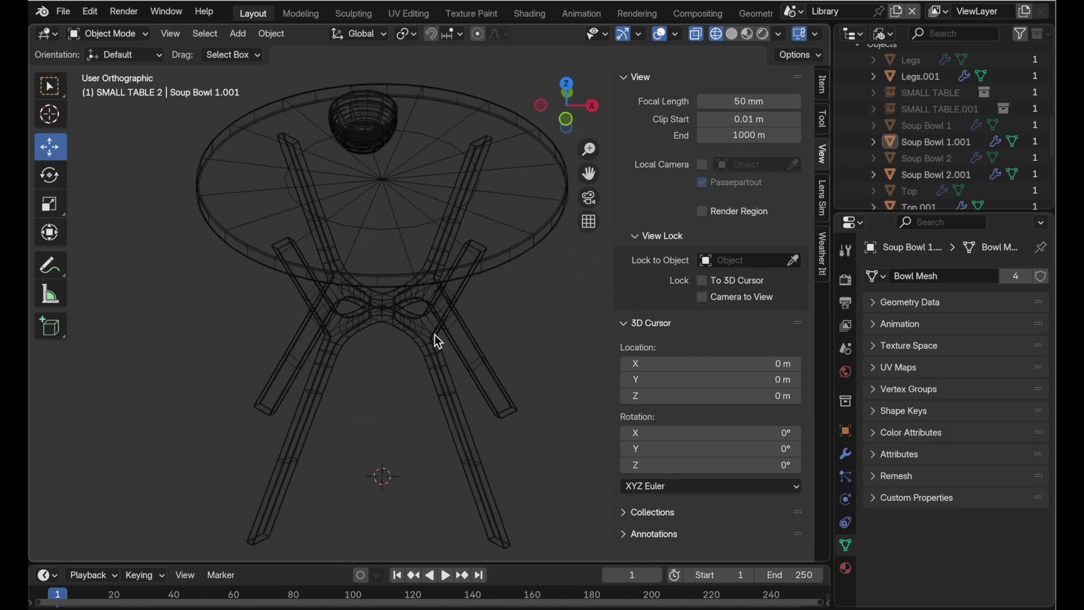
{"action": "left_click", "coordinate": [434, 335]}
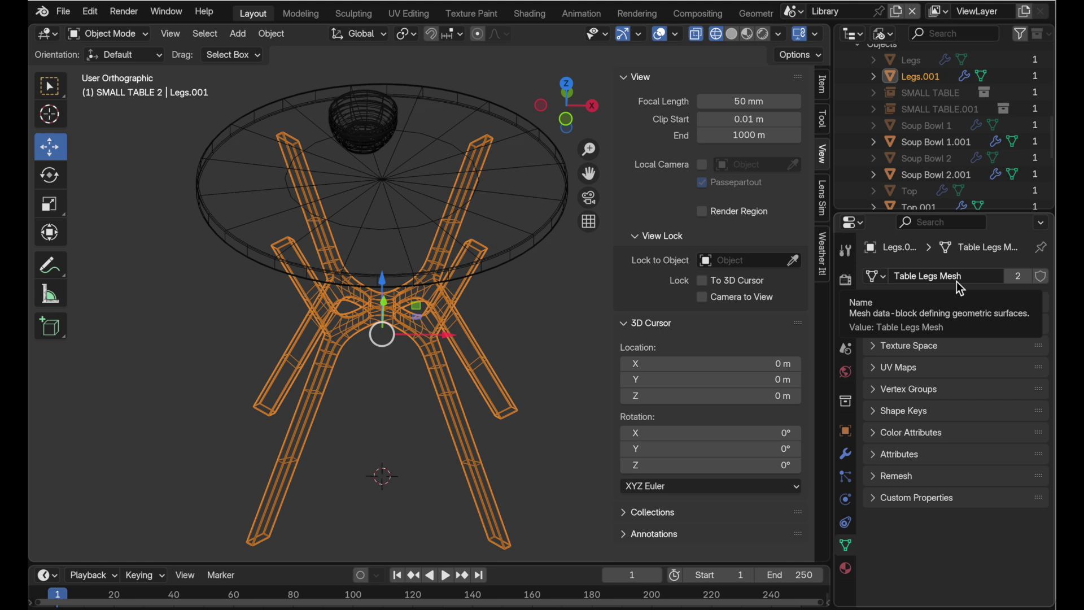
{"action": "scroll", "coordinate": [924, 150], "scroll_direction": "down", "scroll_amount": 5}
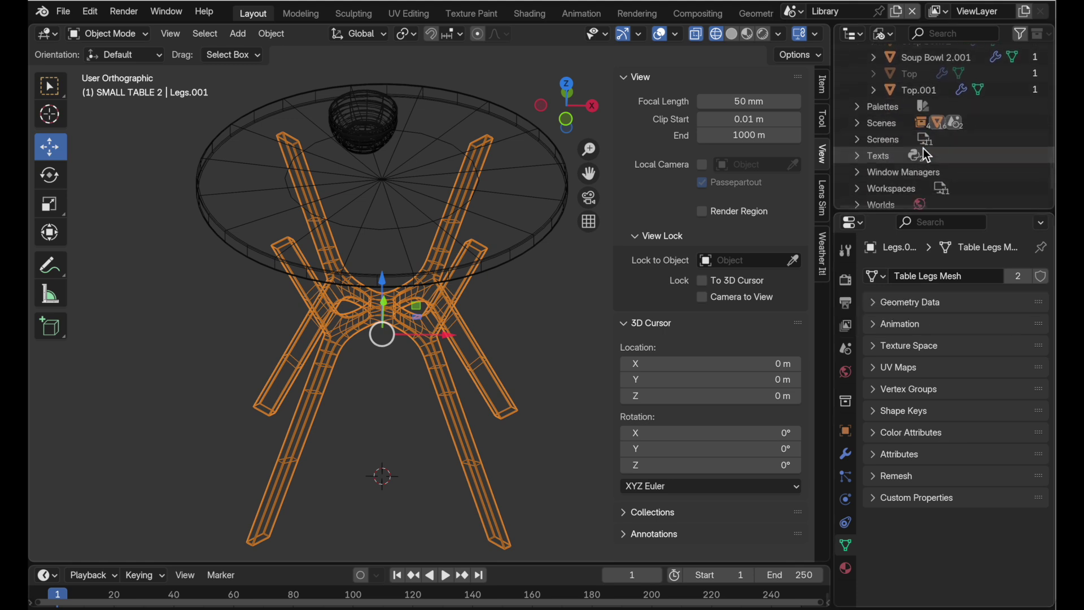
{"action": "scroll", "coordinate": [924, 148], "scroll_direction": "down", "scroll_amount": 2}
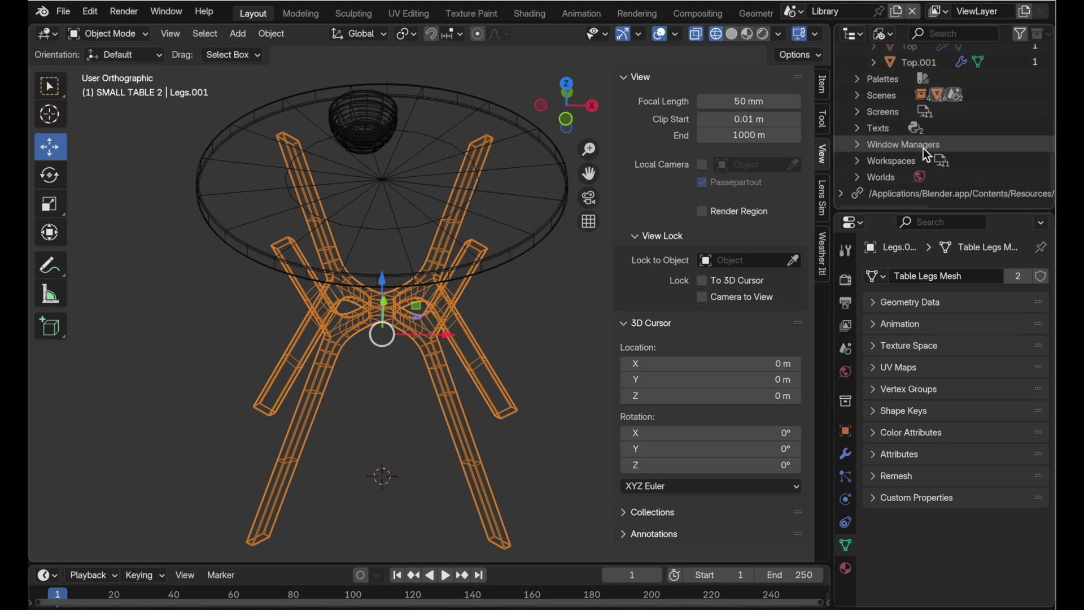
{"action": "scroll", "coordinate": [923, 148], "scroll_direction": "up", "scroll_amount": 8}
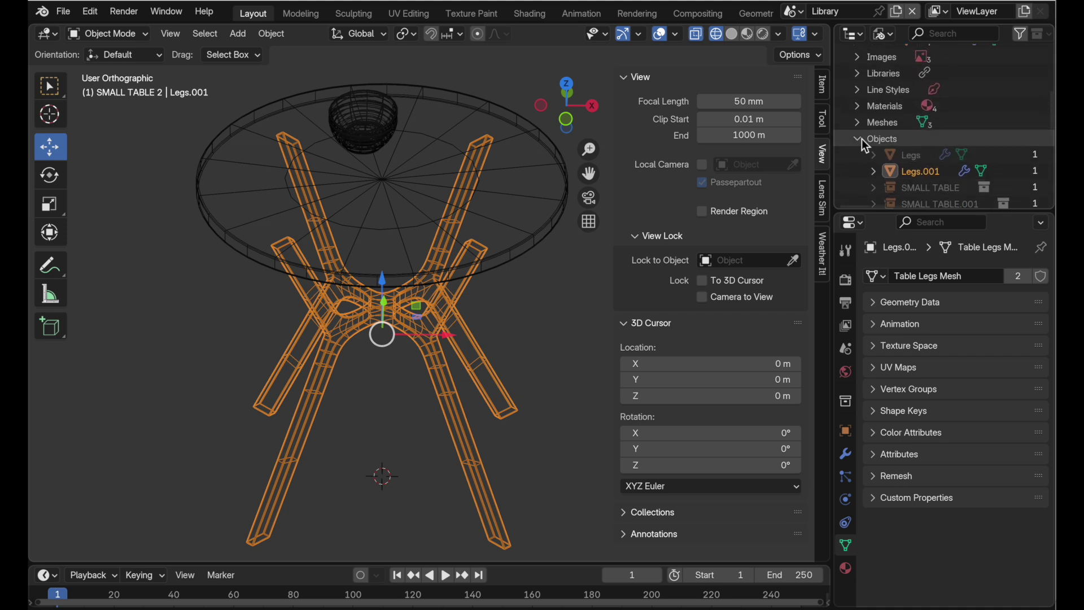
{"action": "left_click", "coordinate": [862, 139]}
{"action": "left_click", "coordinate": [859, 123]}
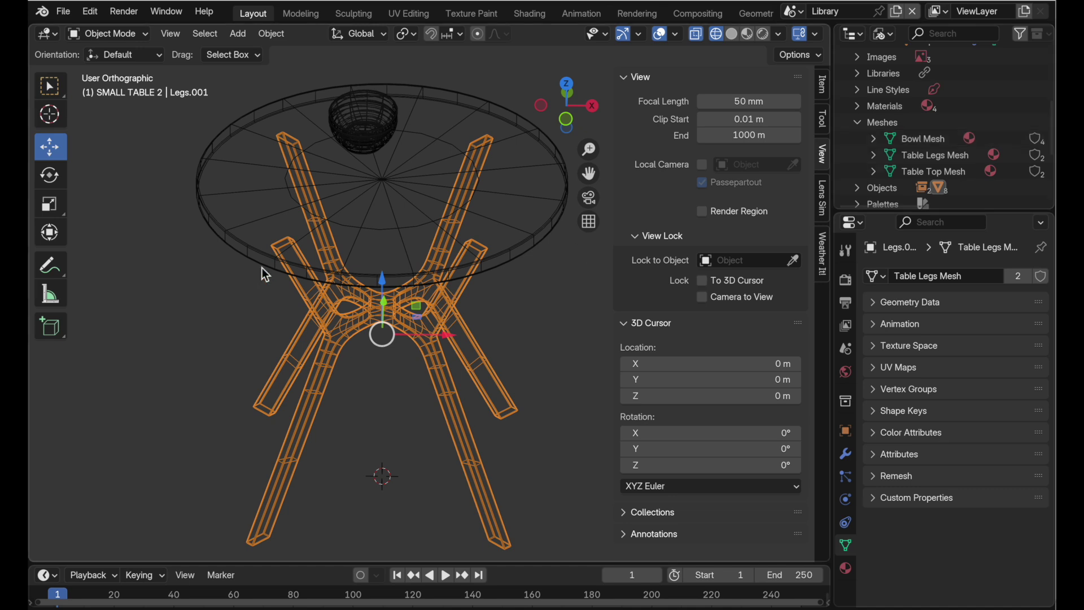
{"action": "left_click", "coordinate": [221, 314]}
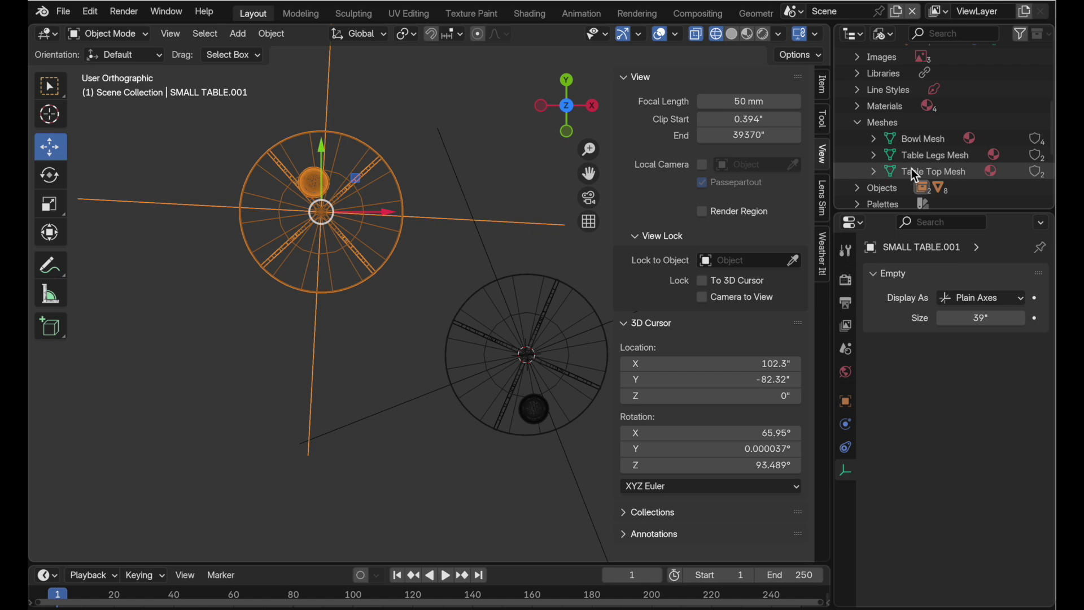
Step: Orbit around both tables and select each instance to compare their bowl positions
{"action": "middle_click_drag", "start_coordinate": [512, 428], "coordinate": [450, 404]}
{"action": "middle_click_drag", "start_coordinate": [438, 321], "coordinate": [460, 290]}
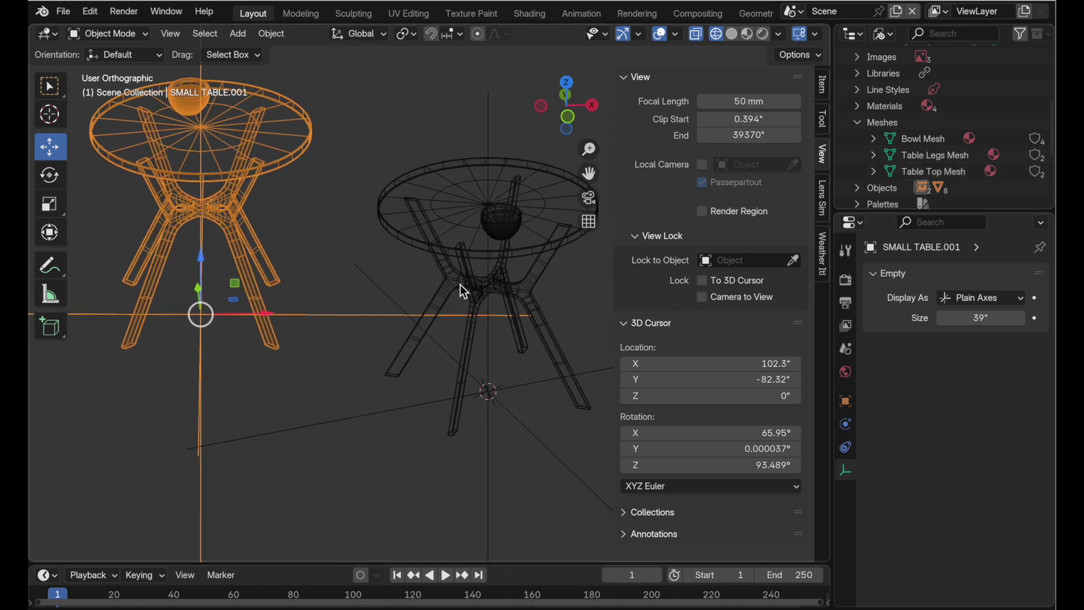
{"action": "left_click", "coordinate": [458, 286]}
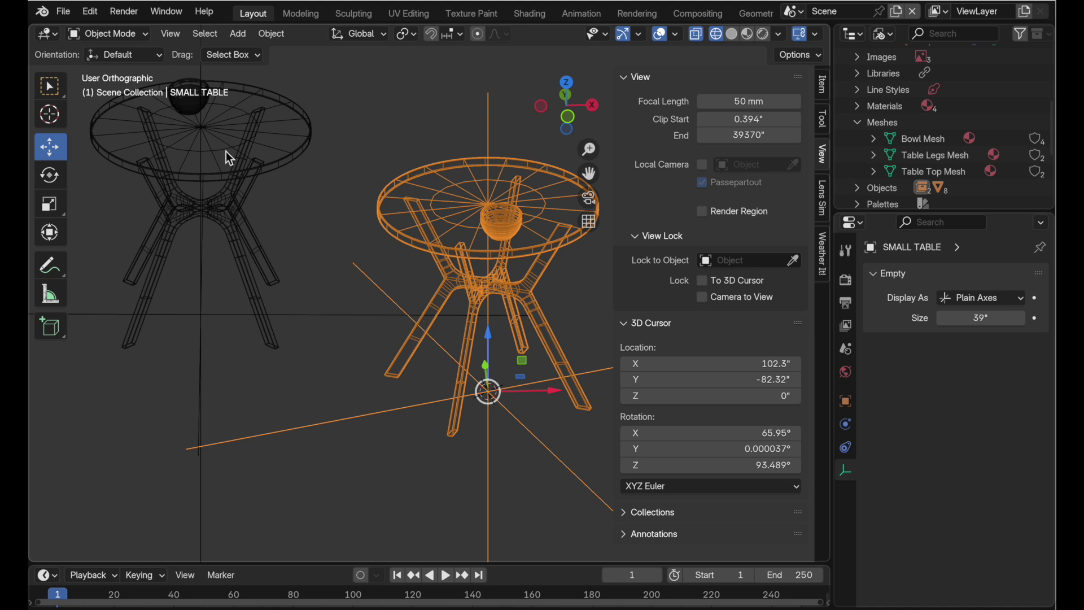
{"action": "left_click", "coordinate": [232, 165]}
{"action": "middle_click_drag", "start_coordinate": [232, 164], "coordinate": [324, 259]}
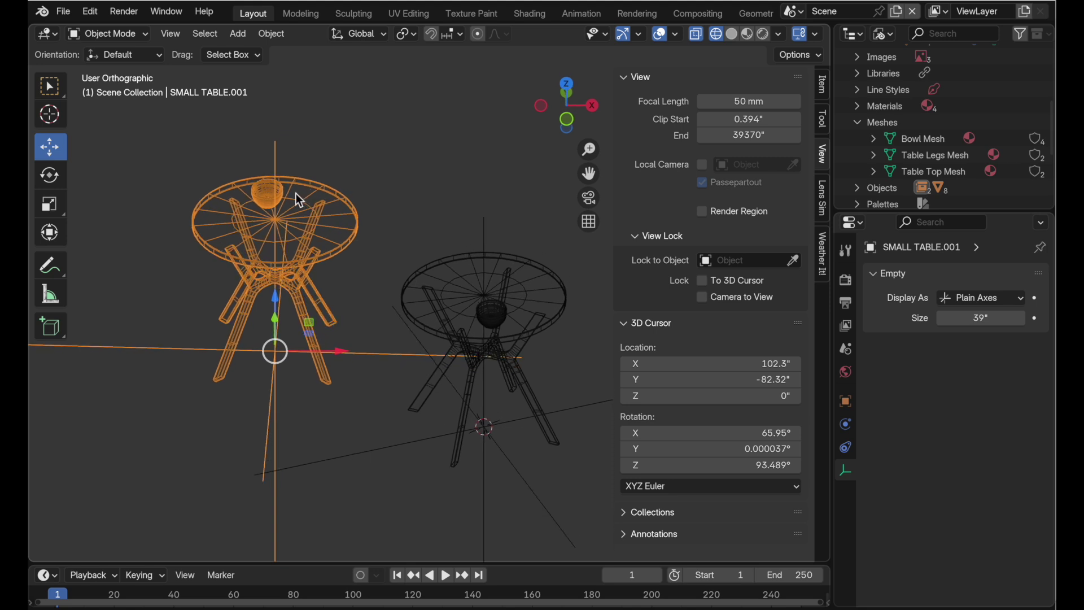